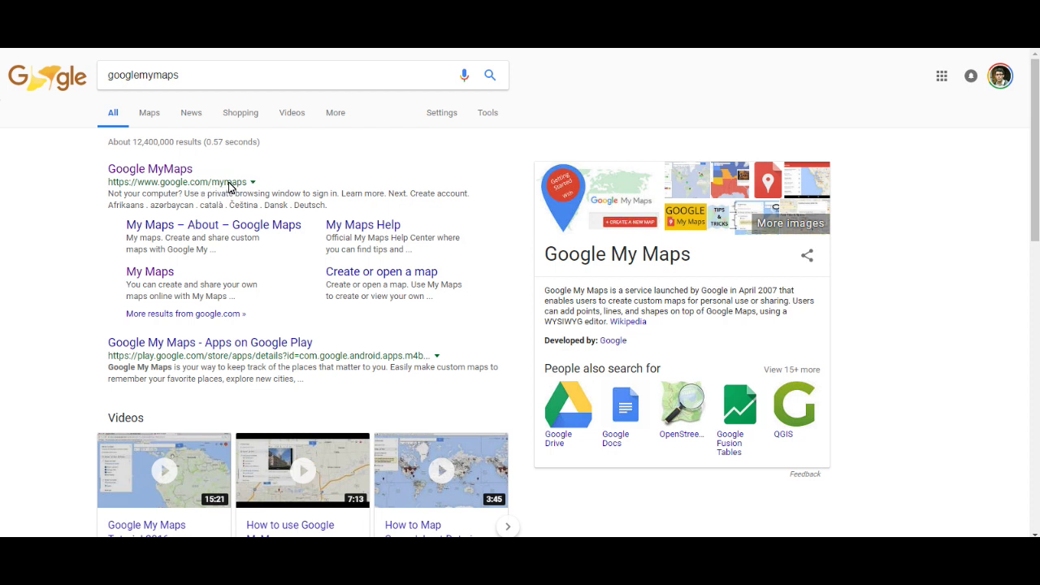
Open Google My Maps from the search results, create a new map and title it "BBQ in Houston"
click(165, 172)
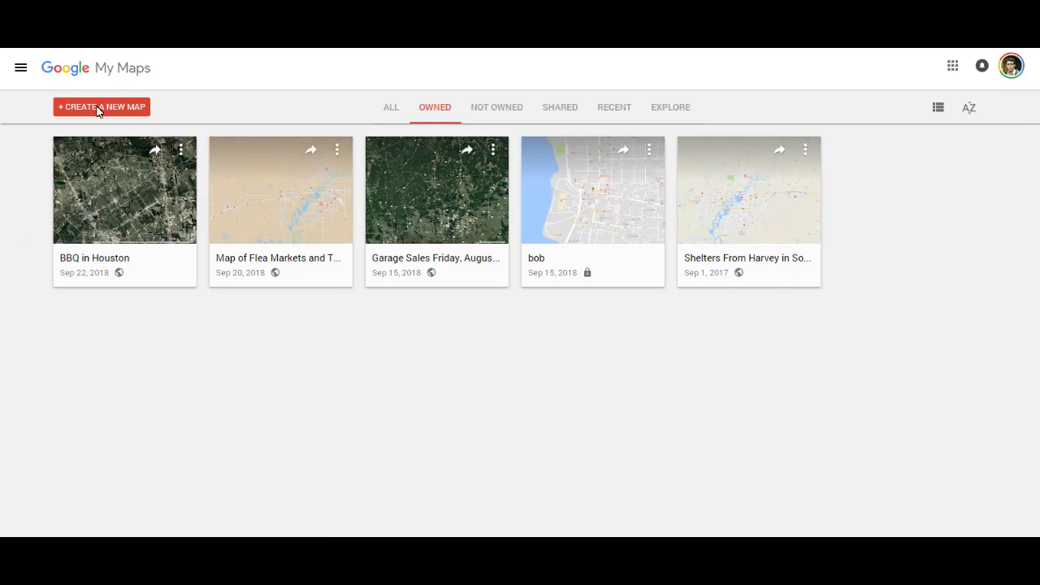
click(97, 109)
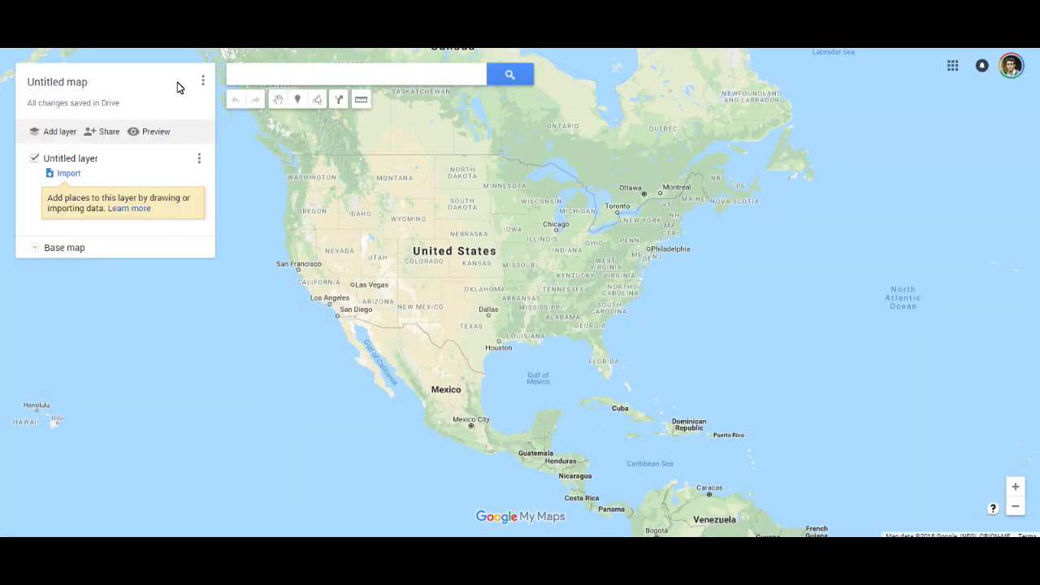
click(83, 85)
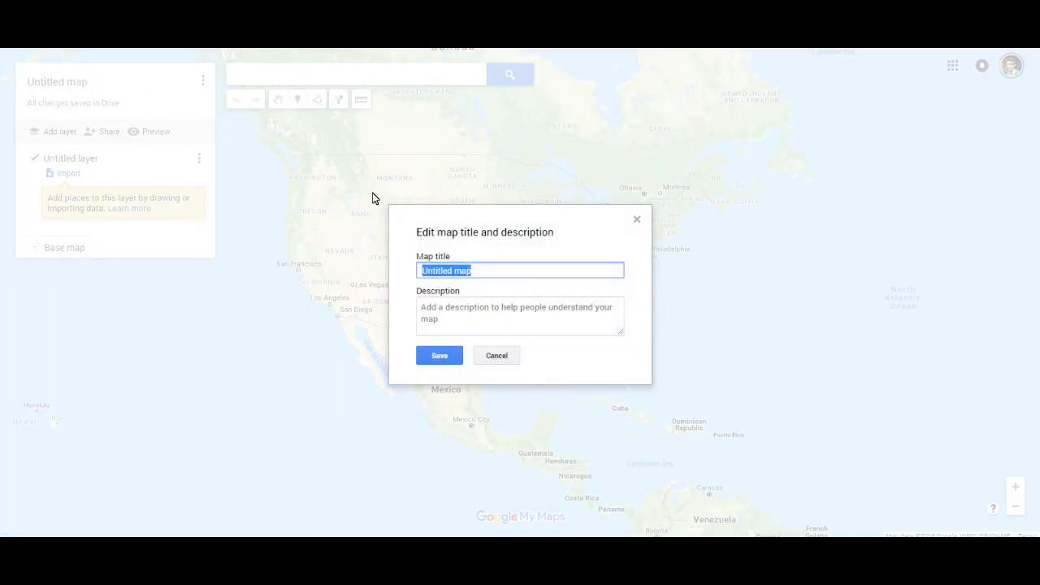
triple_click(505, 275)
text(BBQ in Houston)
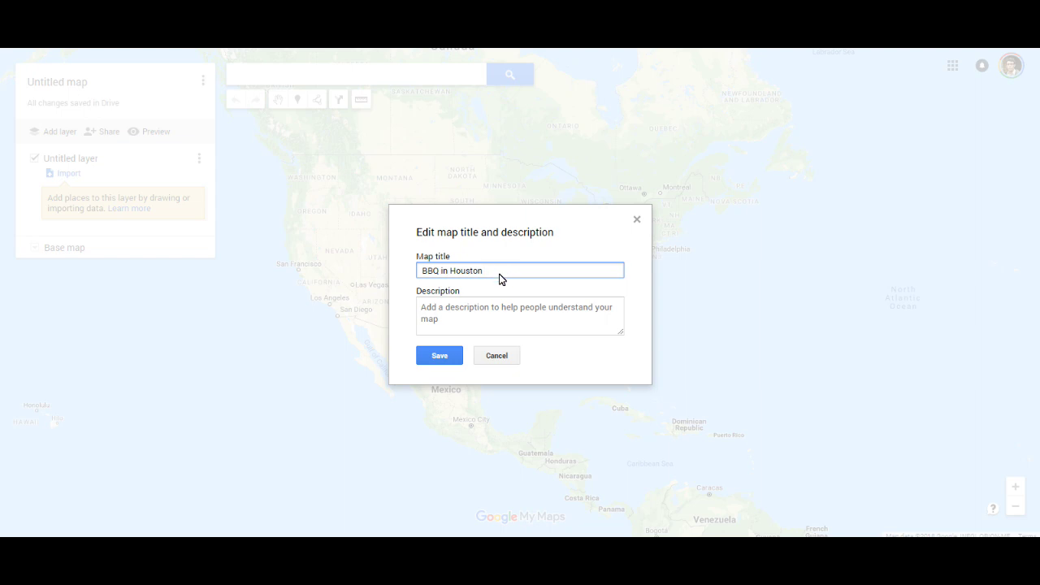
click(441, 358)
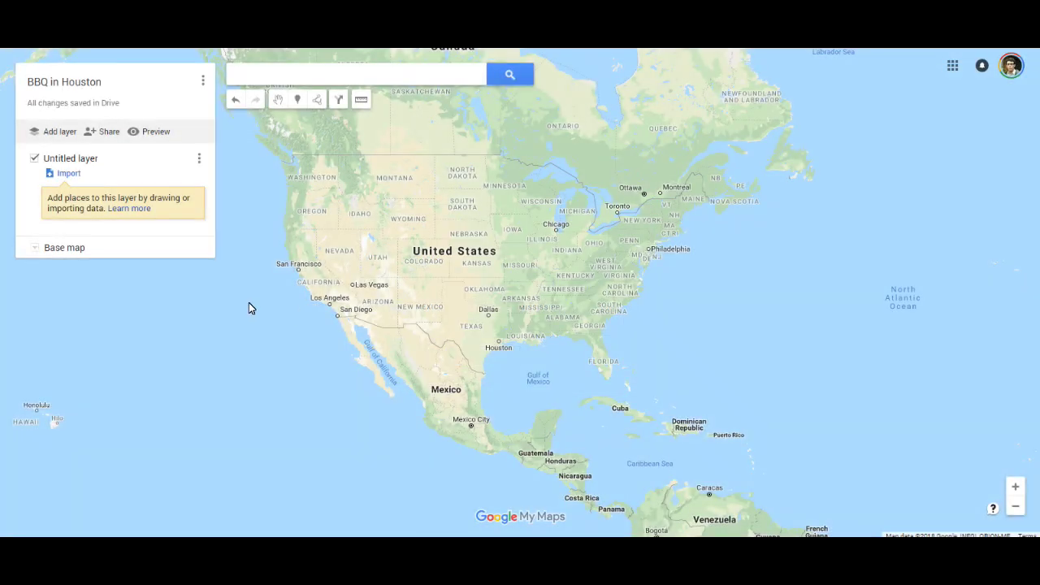
Rename the map's untitled layer as "BBQ Places"
click(200, 162)
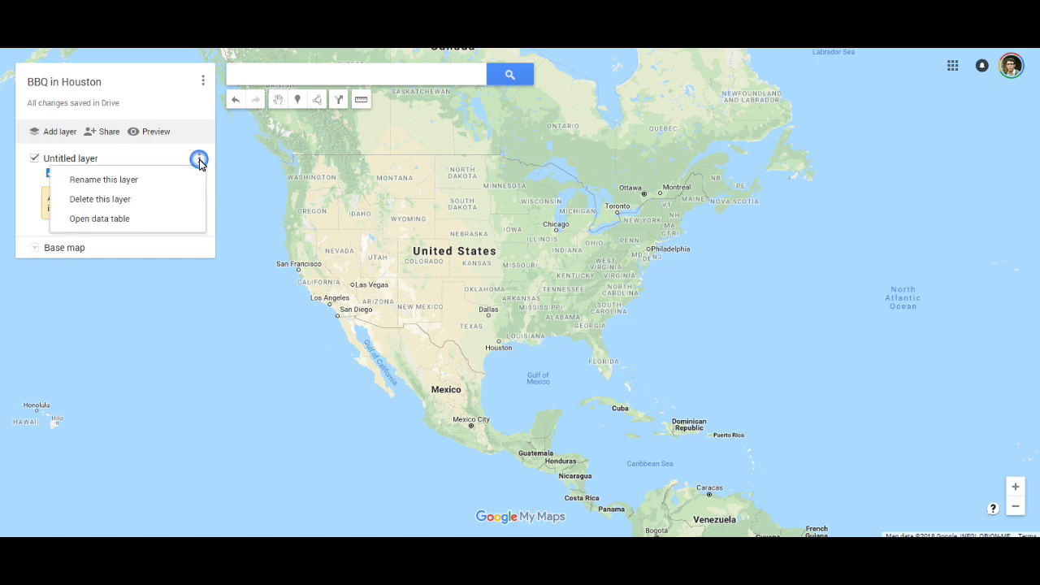
click(104, 181)
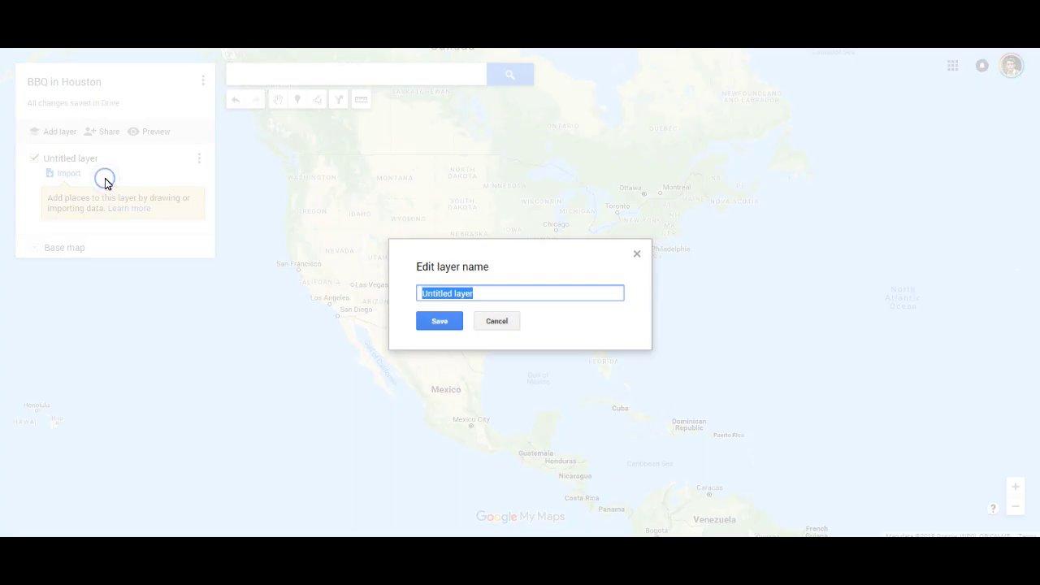
text(BBQ)
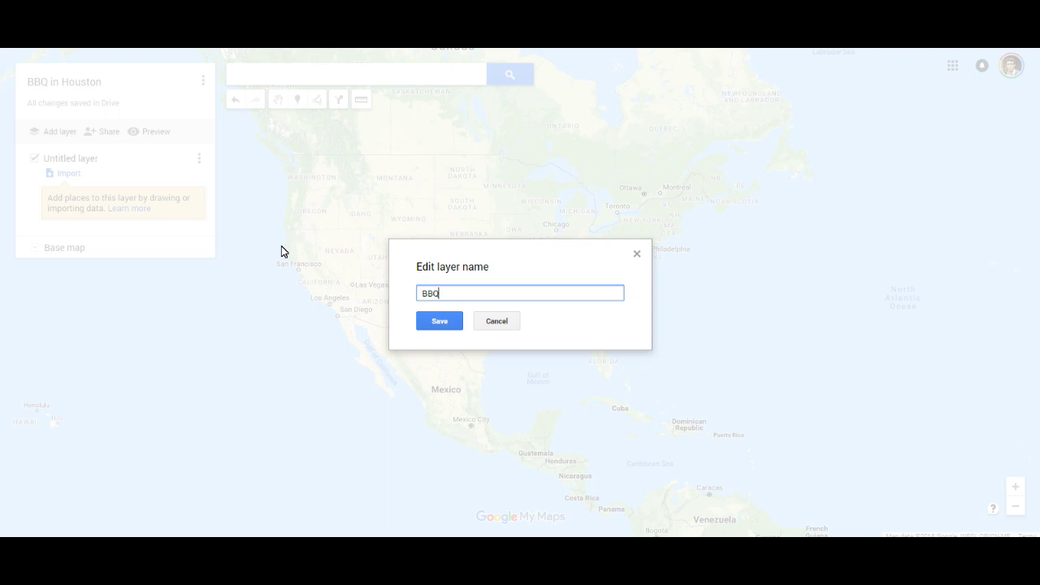
text( Places)
click(438, 321)
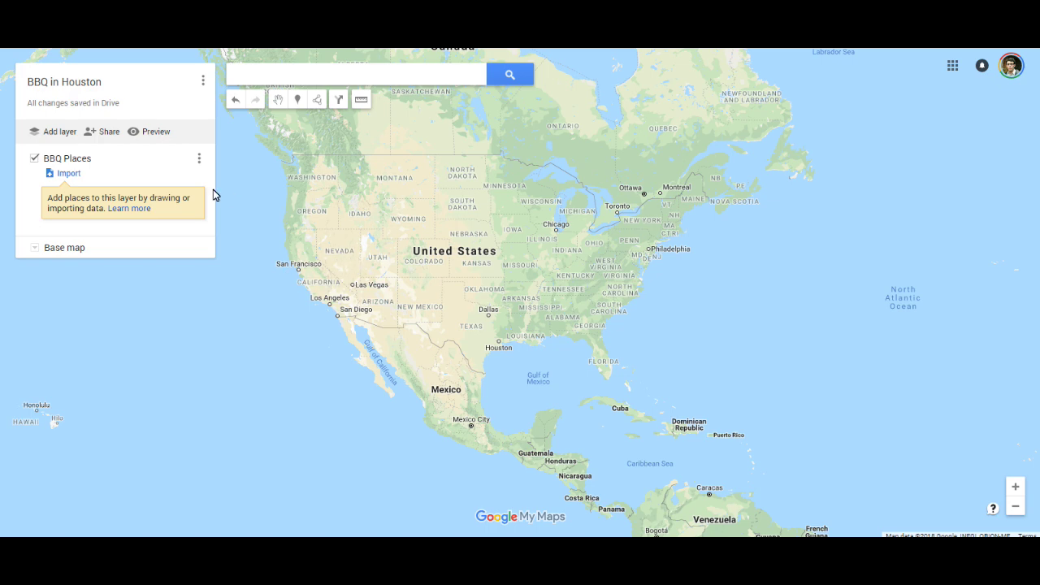
Search for "corkscrew", pick CorkScrew BBQ in Spring, TX, and add it to the BBQ Places layer
click(249, 77)
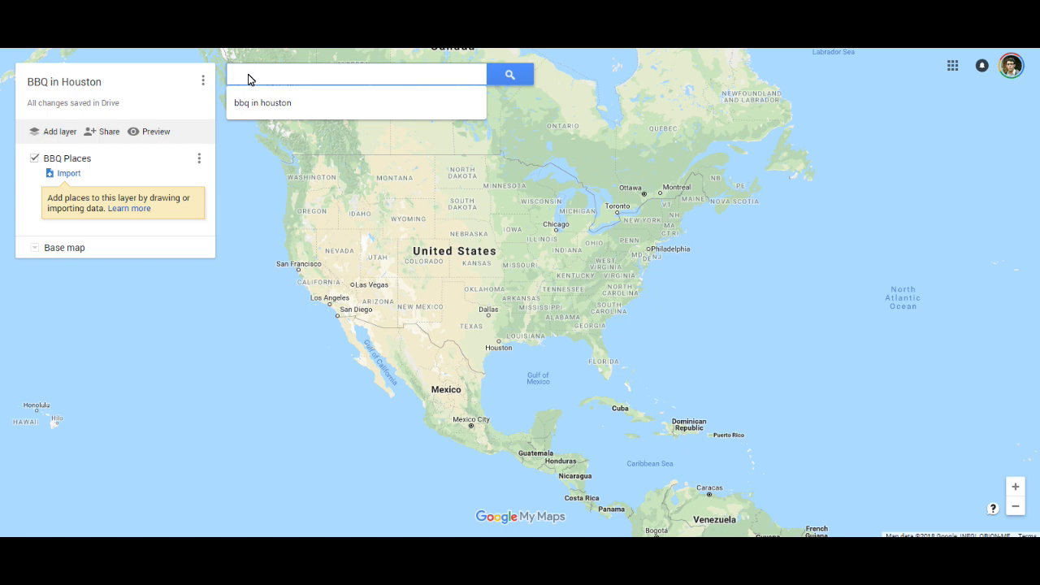
text(cor)
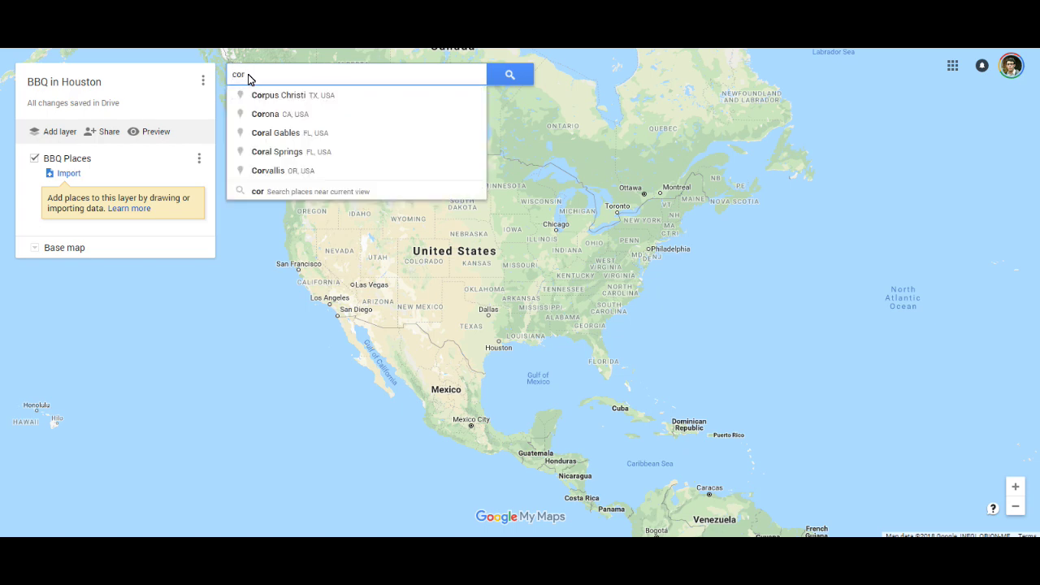
text(k)
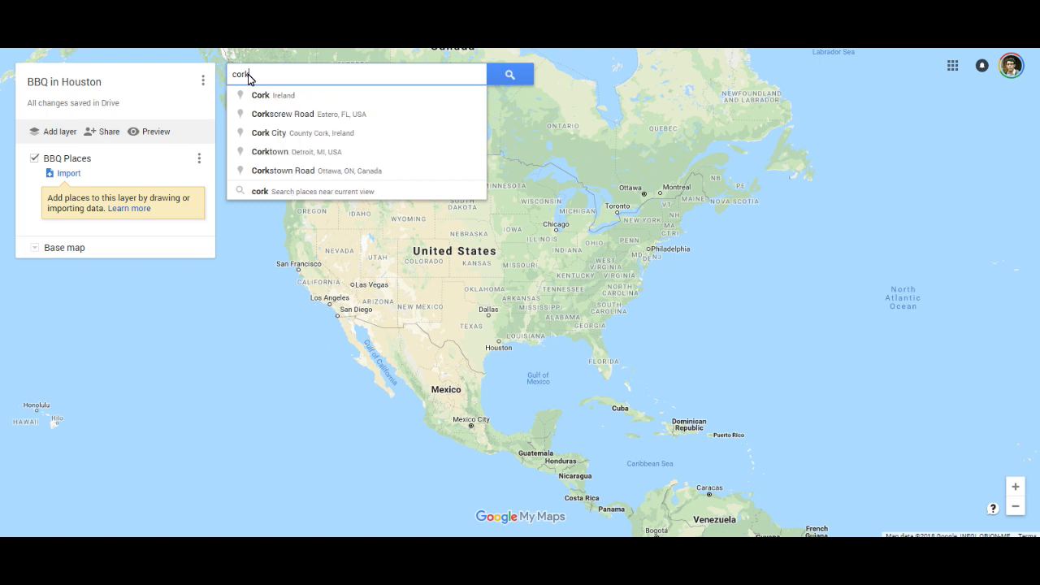
text(screw)
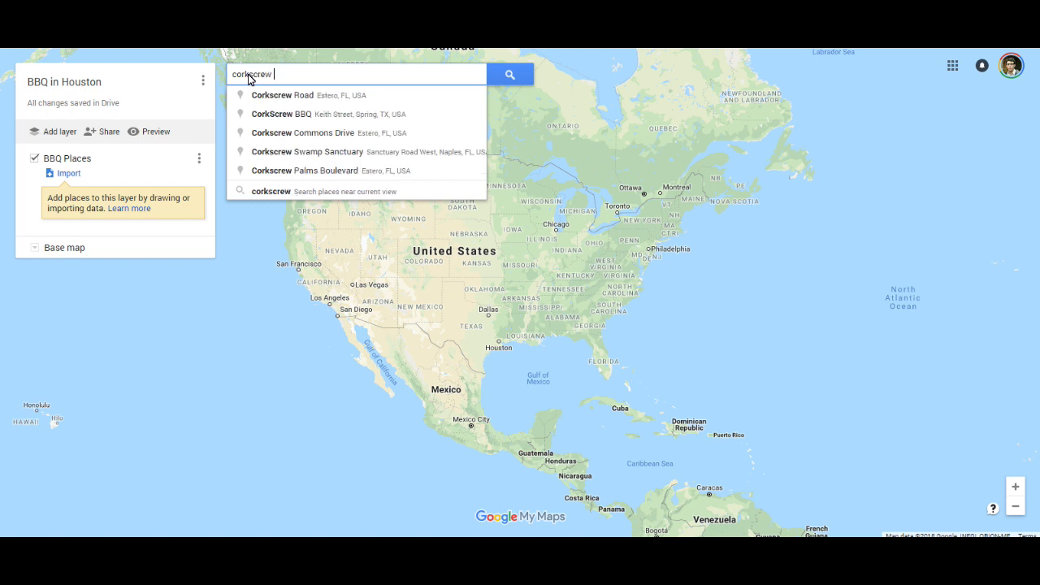
click(307, 114)
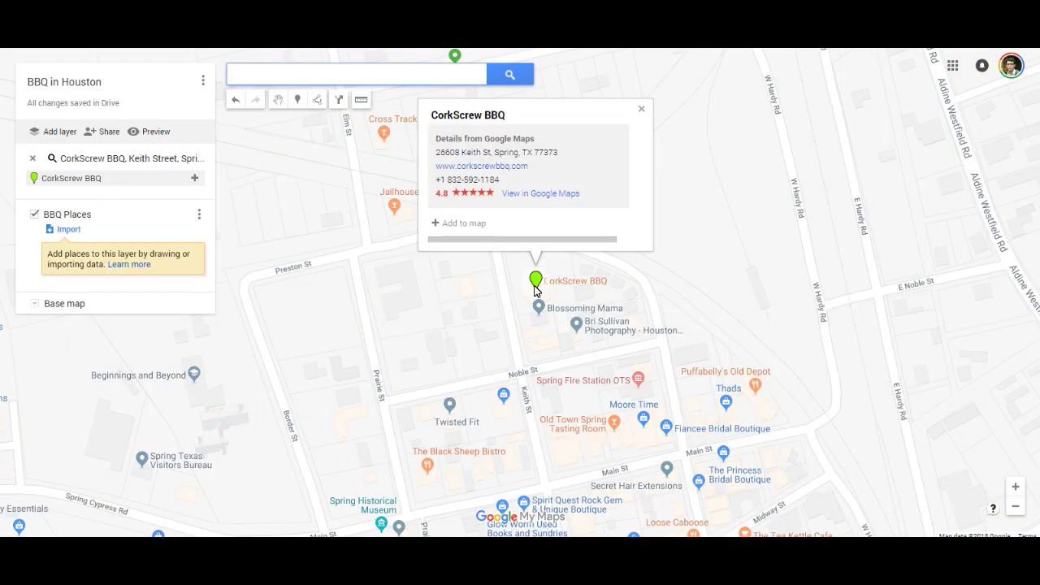
click(249, 74)
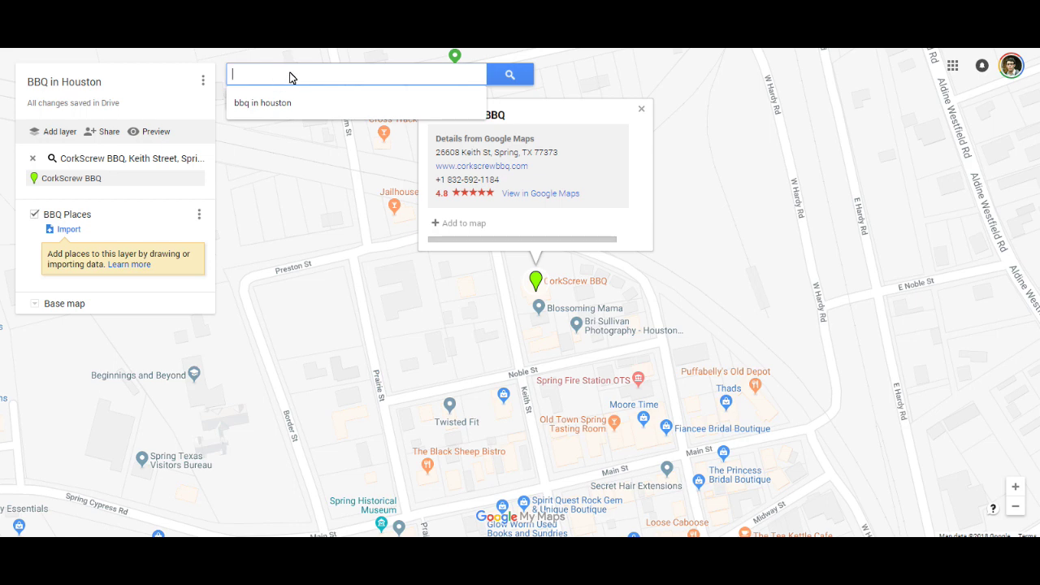
click(565, 124)
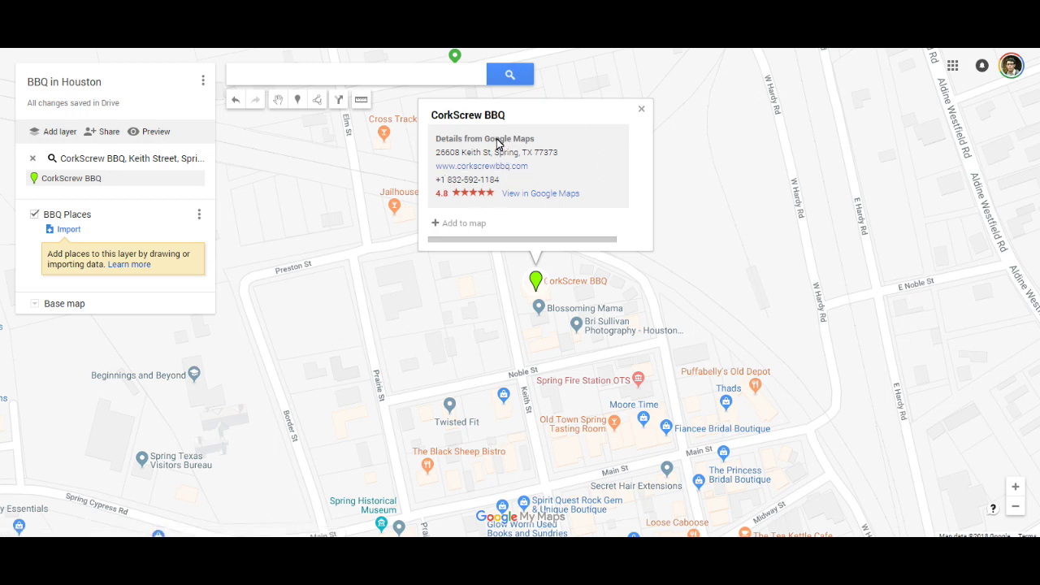
click(200, 215)
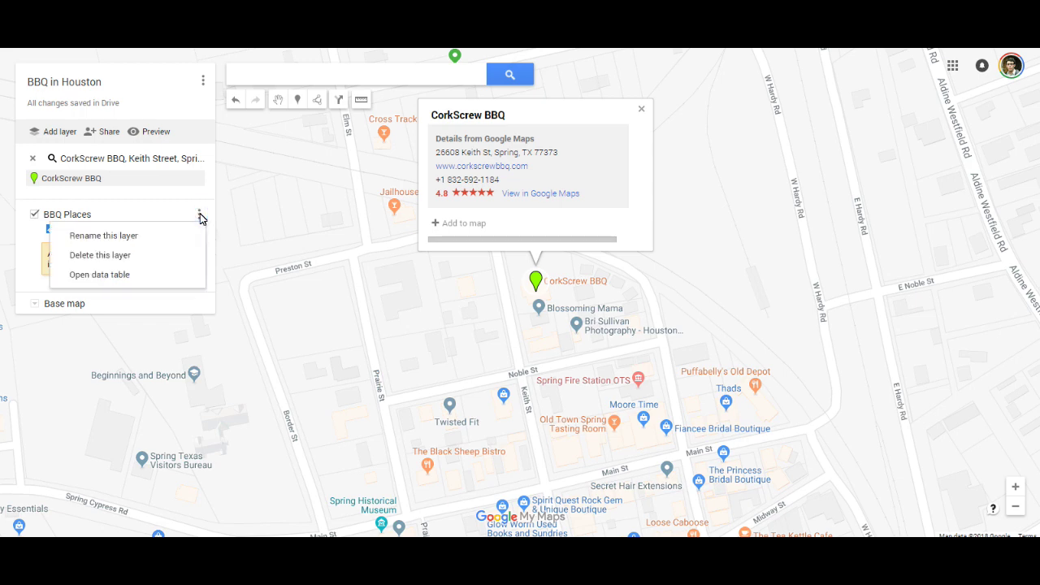
click(200, 215)
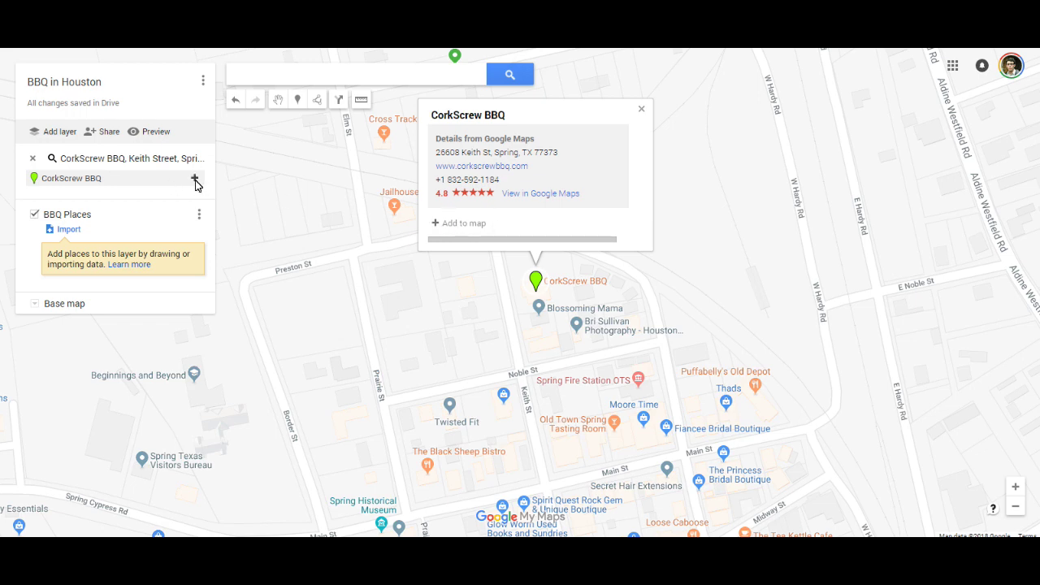
click(195, 179)
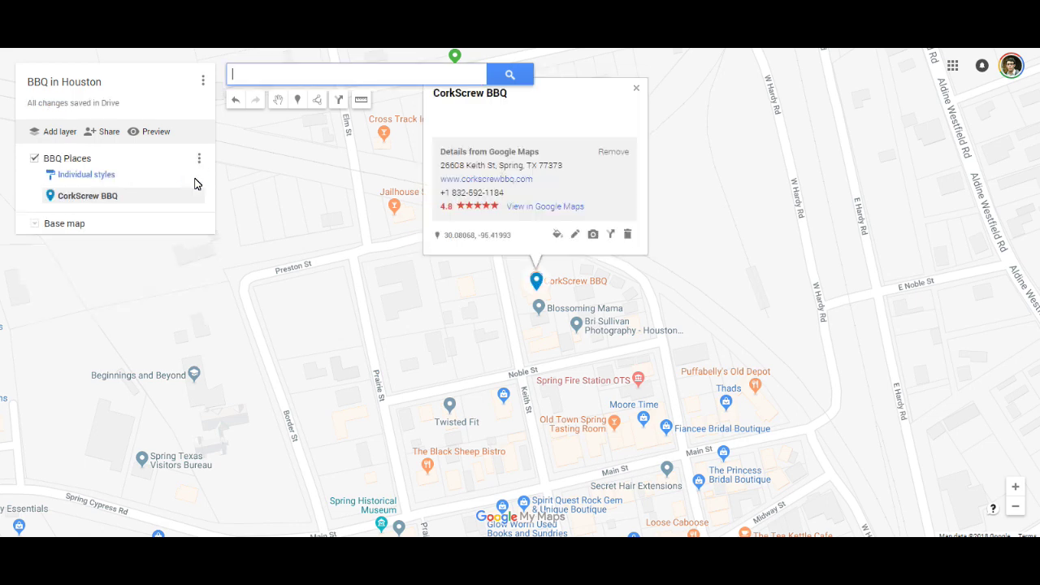
Search for "bbq", pick BBQ Master Shop in Houston, TX, and add it to the BBQ Places layer
click(250, 80)
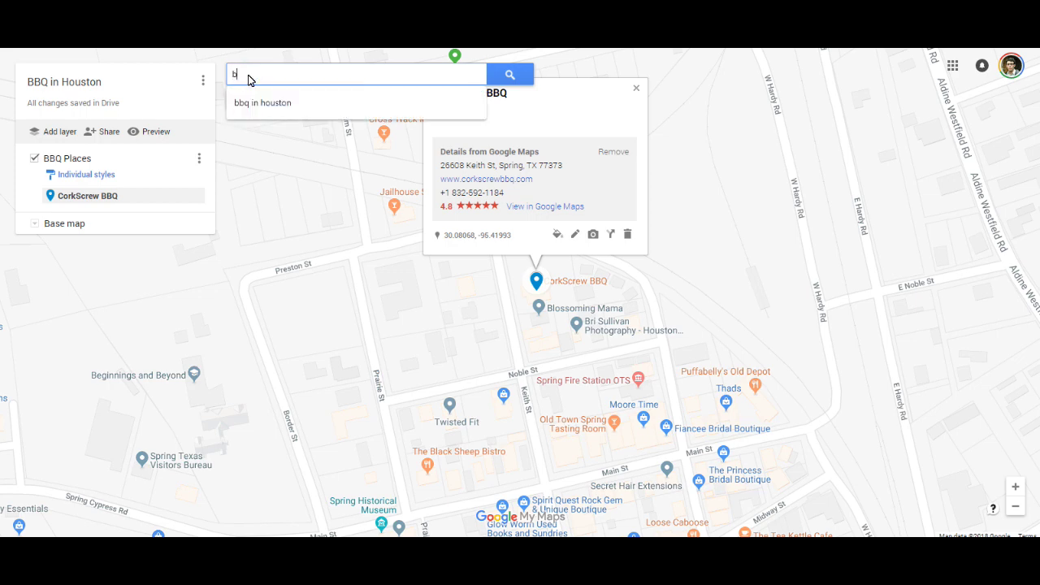
text(bbq)
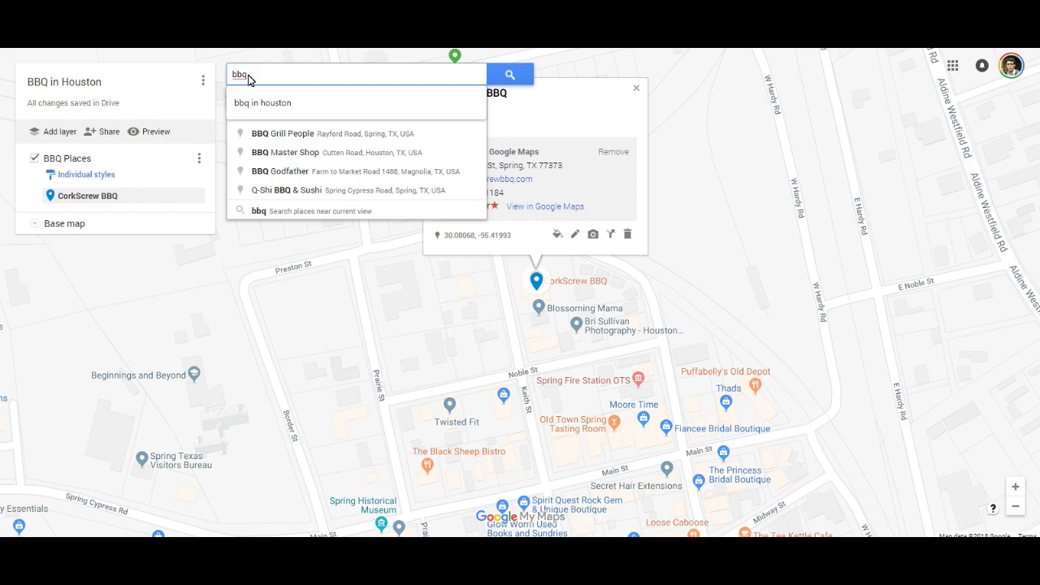
click(330, 153)
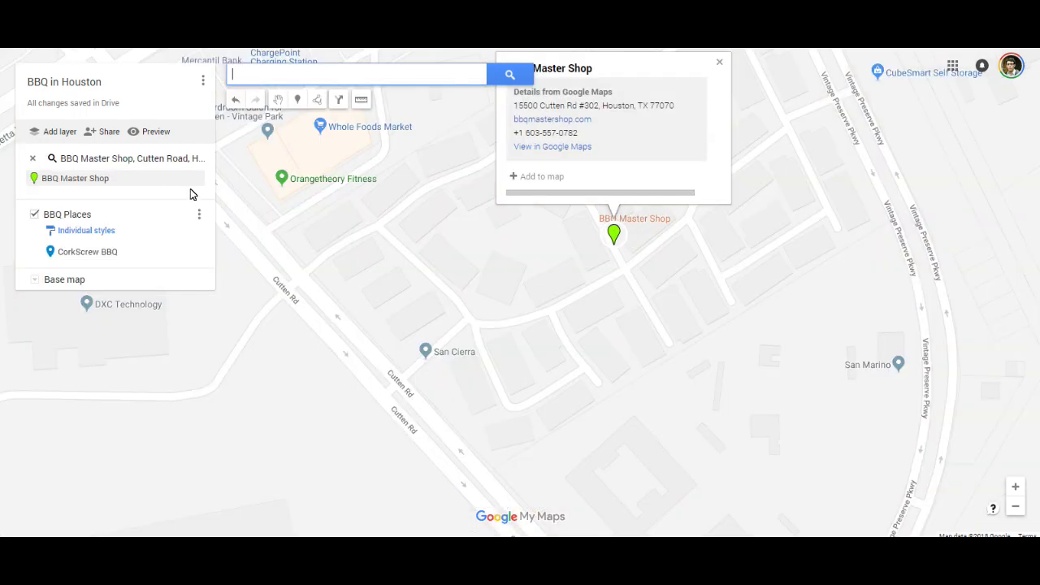
mouse_move(195, 181)
click(195, 180)
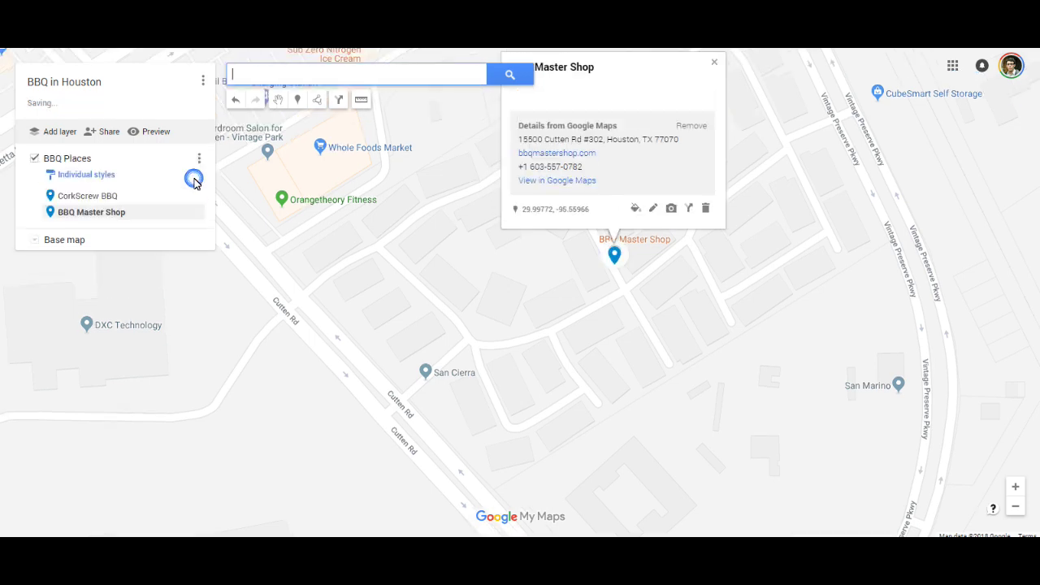
Style the CorkScrew BBQ marker in orange with the fast-food icon, the second one in the Places category
click(1016, 506)
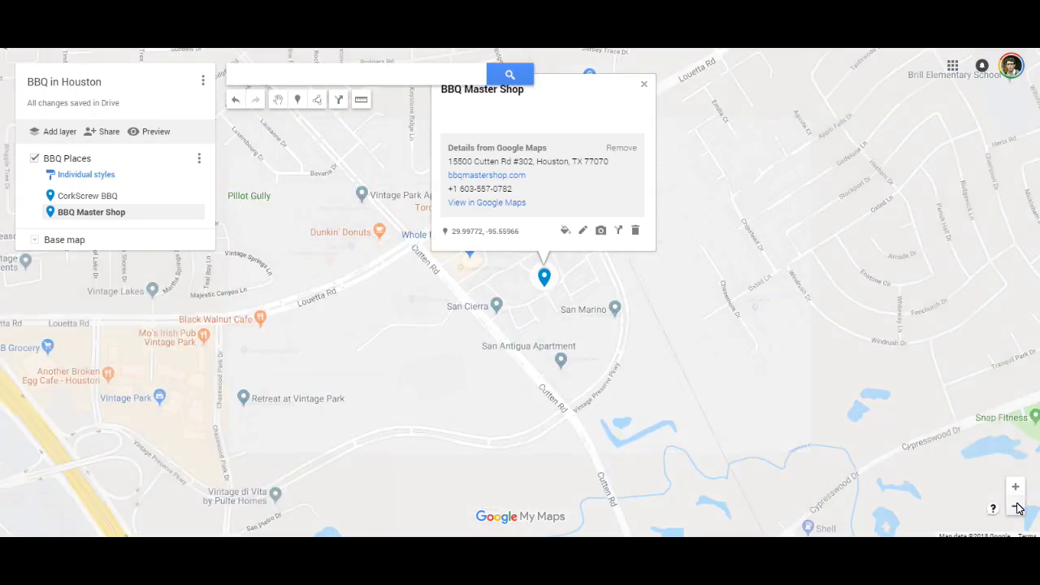
click(1016, 506)
click(1016, 507)
click(1015, 506)
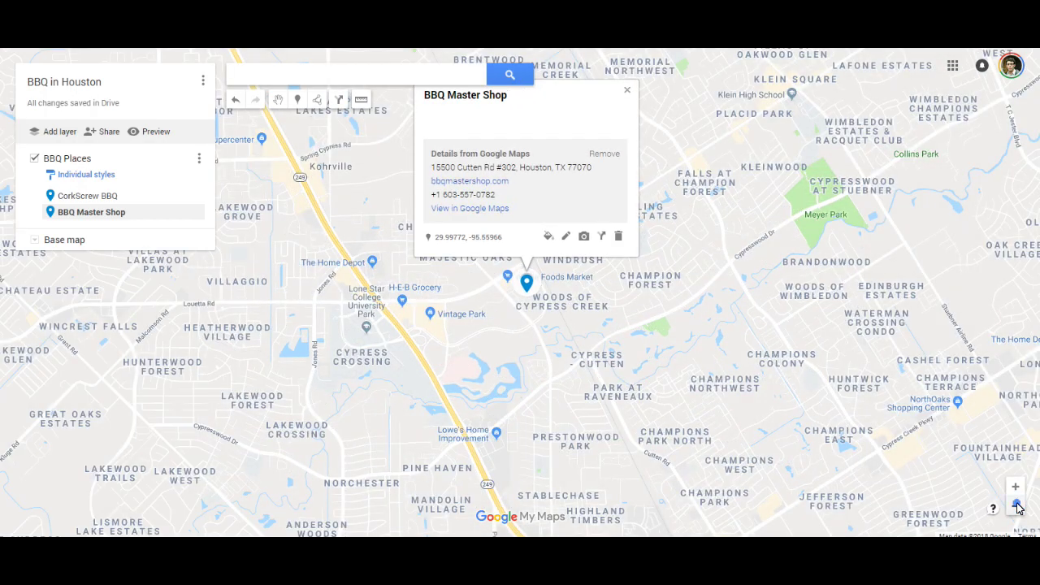
click(1015, 506)
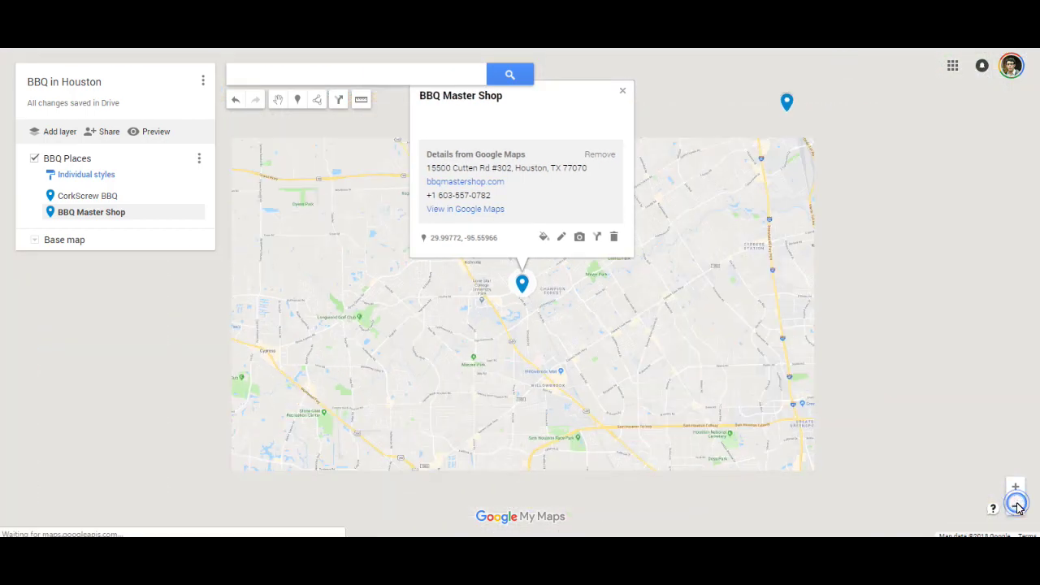
drag(783, 246, 680, 320)
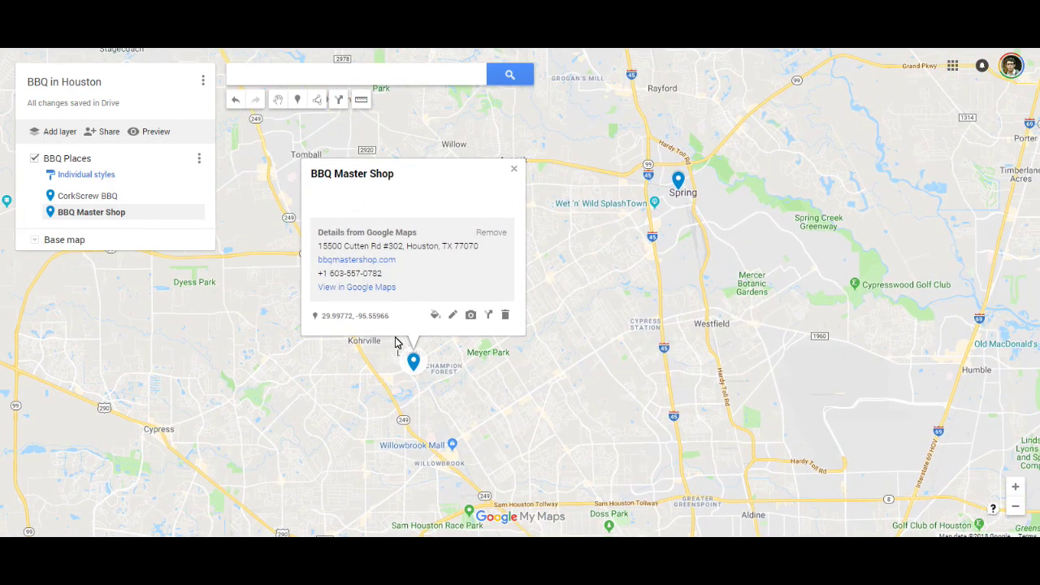
click(679, 179)
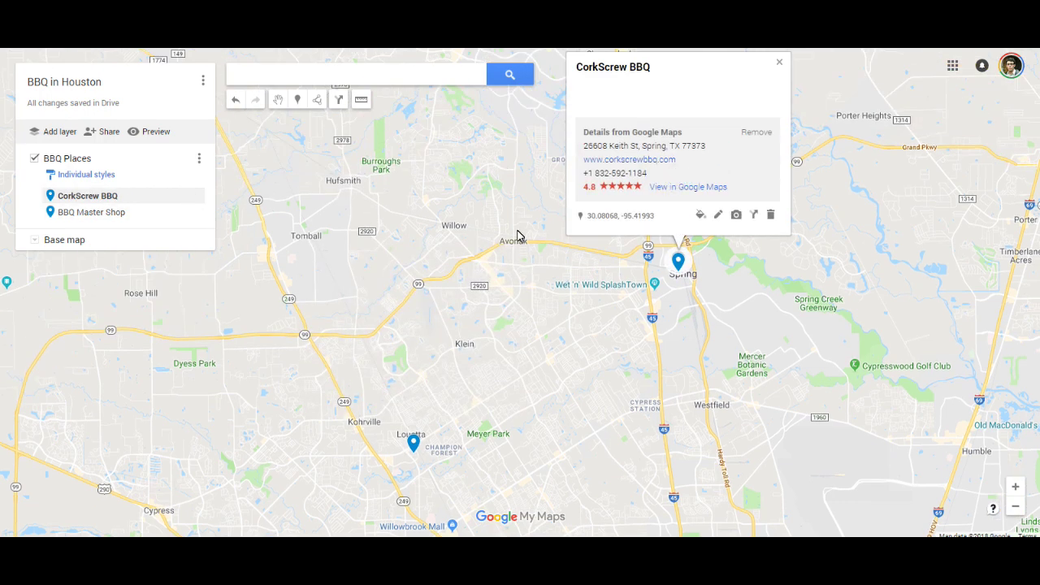
click(700, 216)
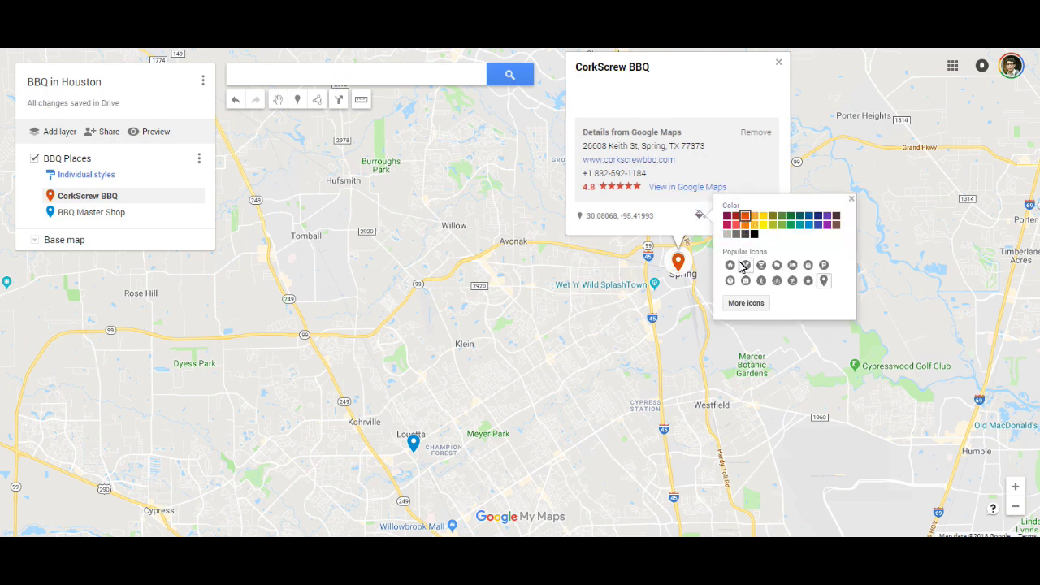
click(736, 302)
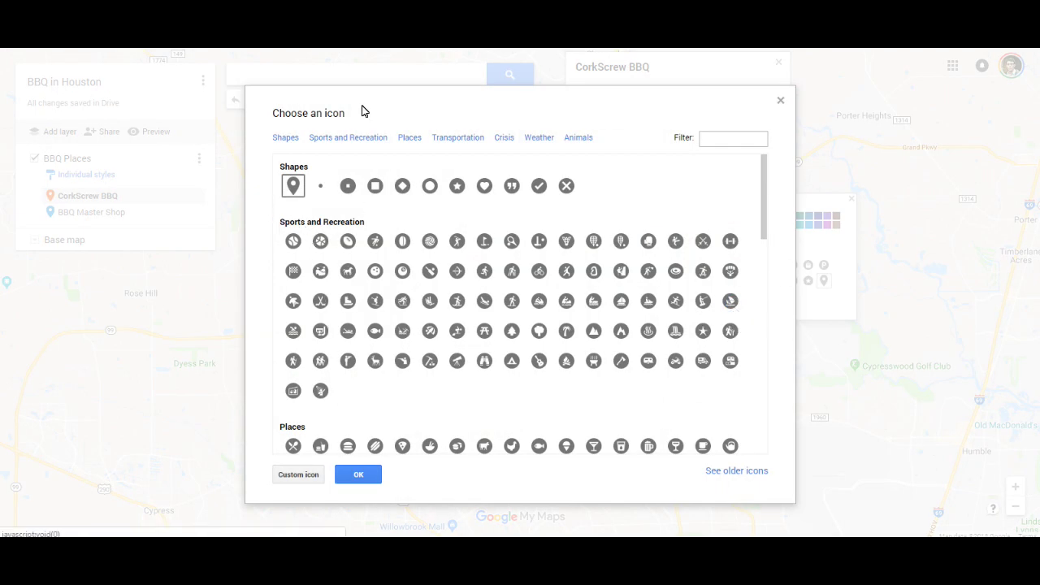
click(409, 140)
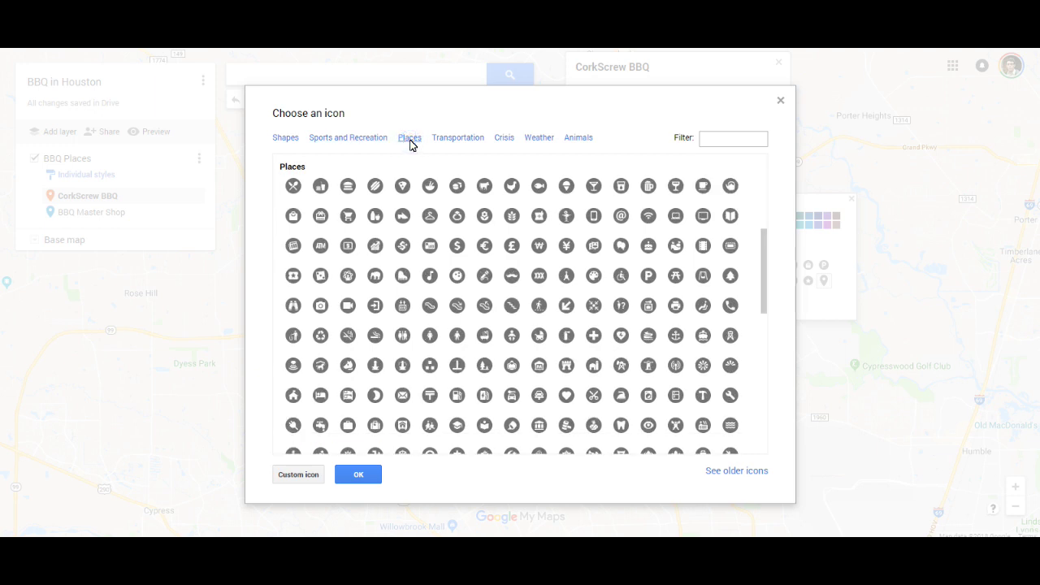
click(320, 186)
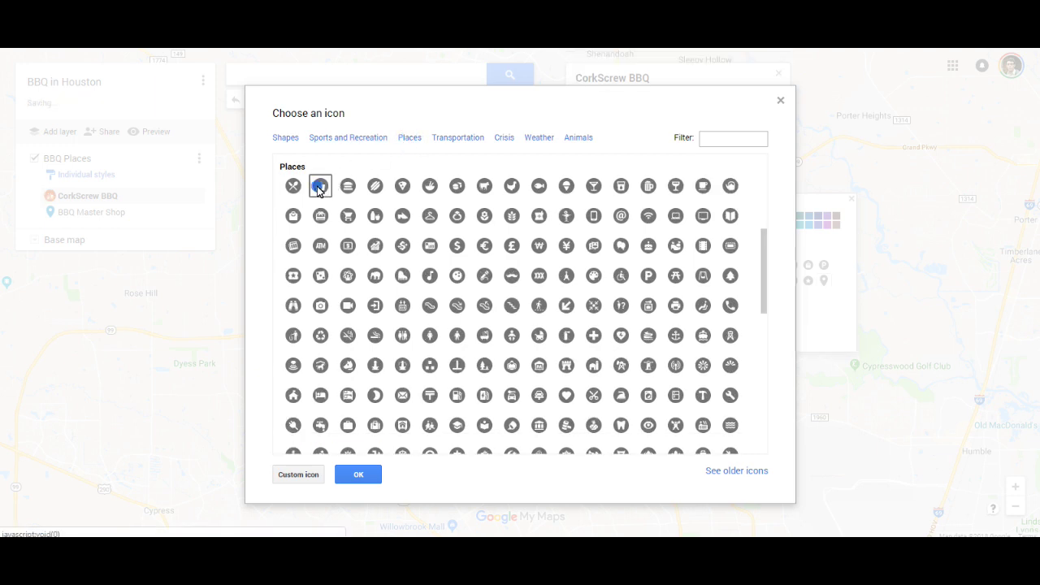
click(358, 474)
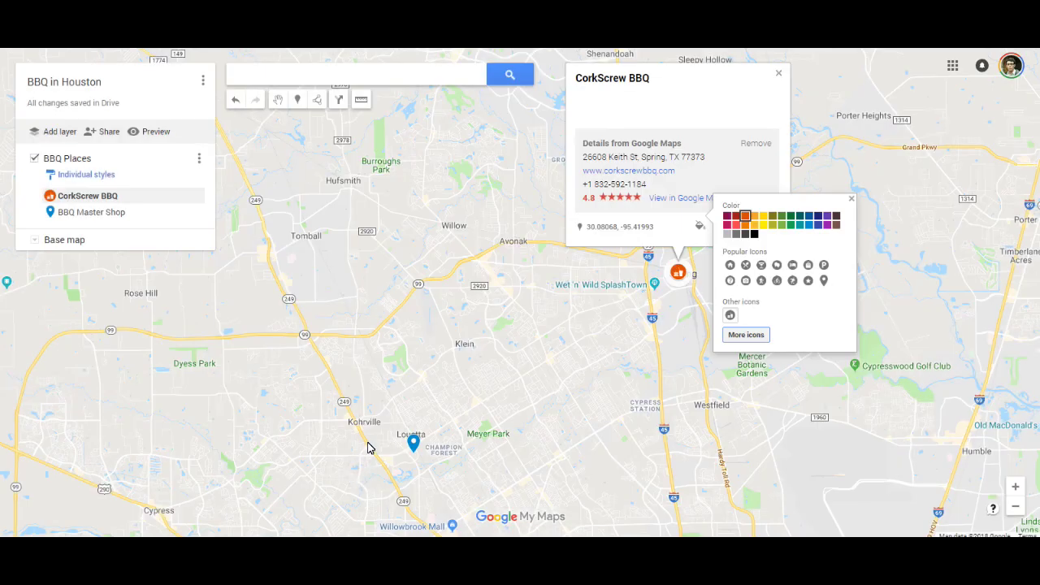
Style the BBQ Master Shop marker in the same orange with the Fast Food icon from the Places category
click(413, 443)
click(413, 443)
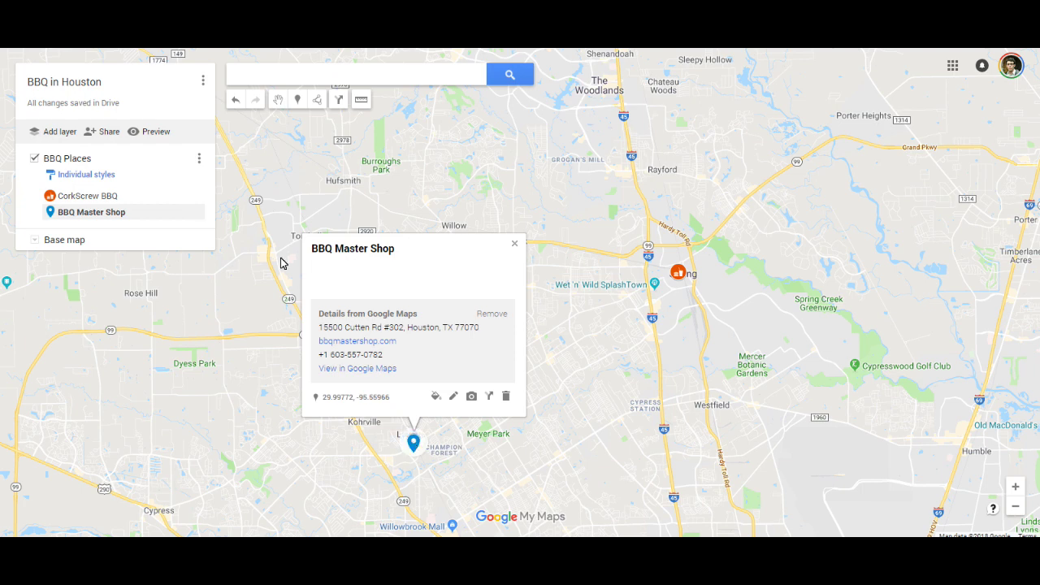
click(437, 396)
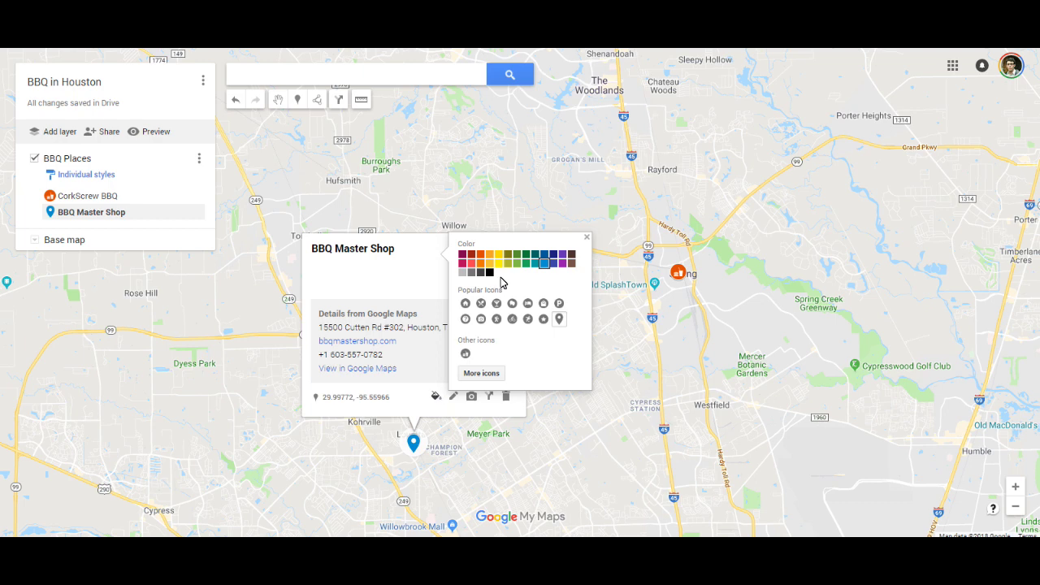
click(480, 255)
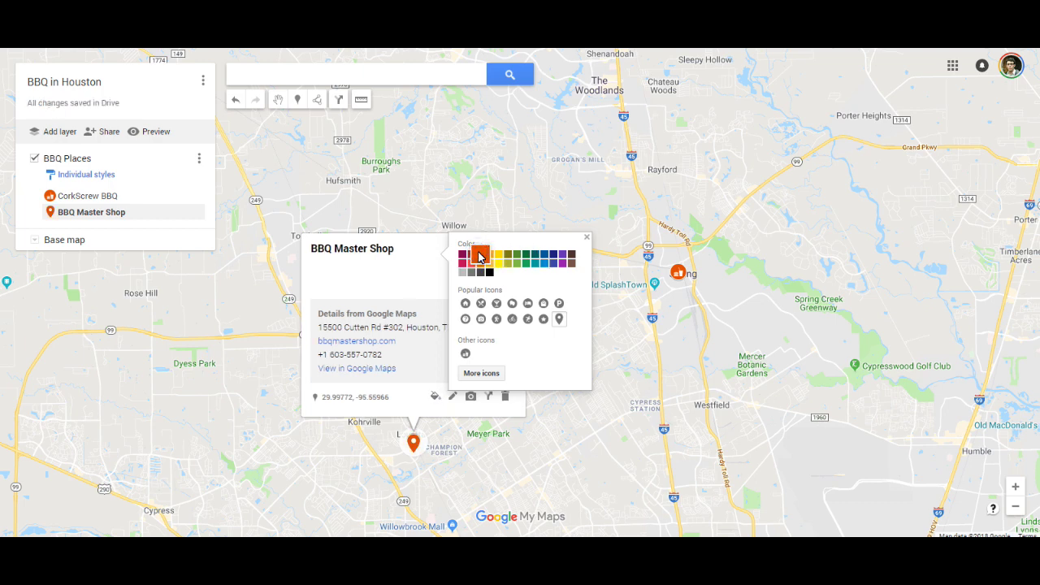
click(471, 375)
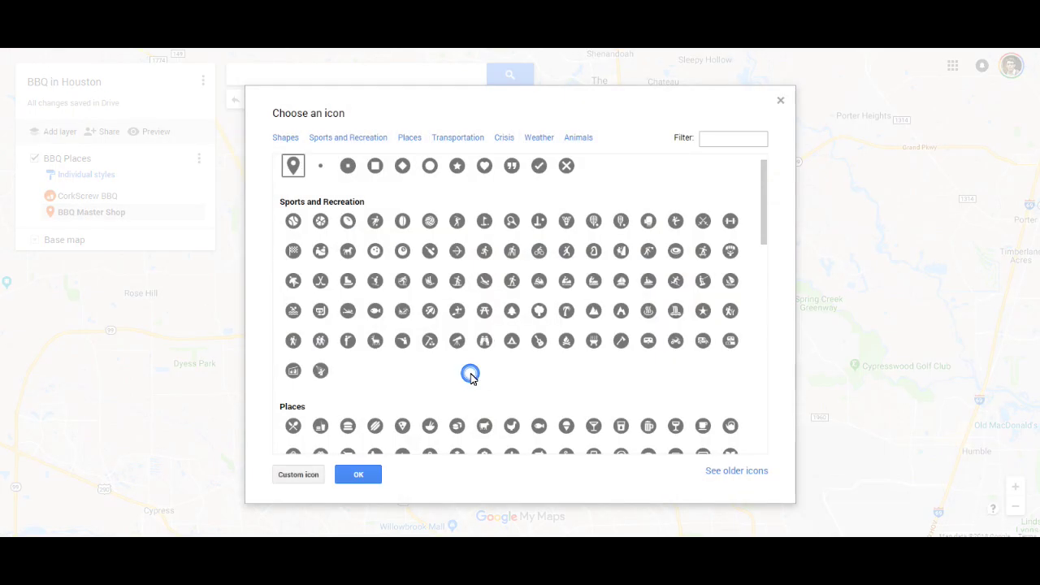
click(409, 138)
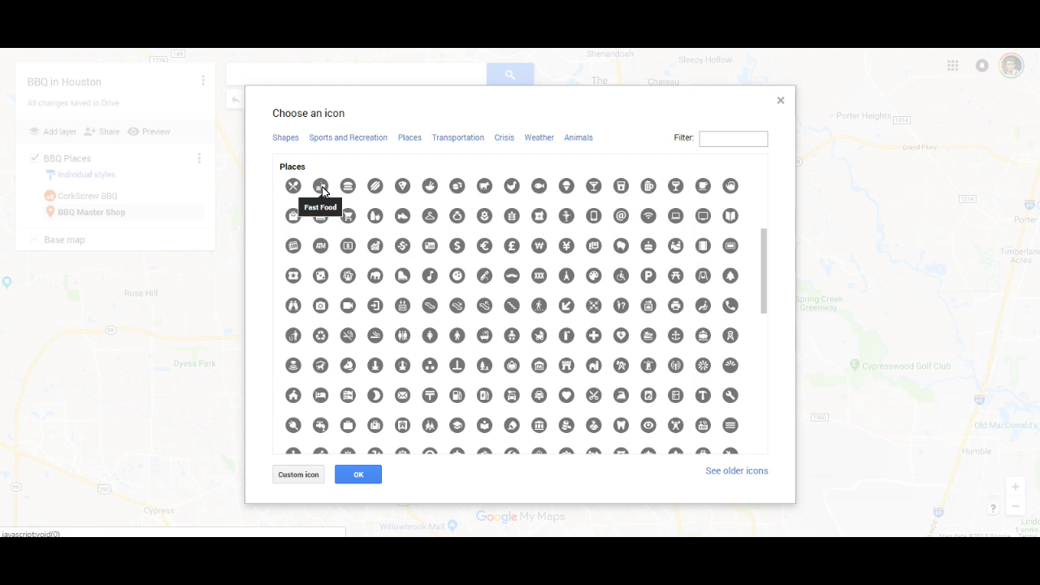
click(321, 187)
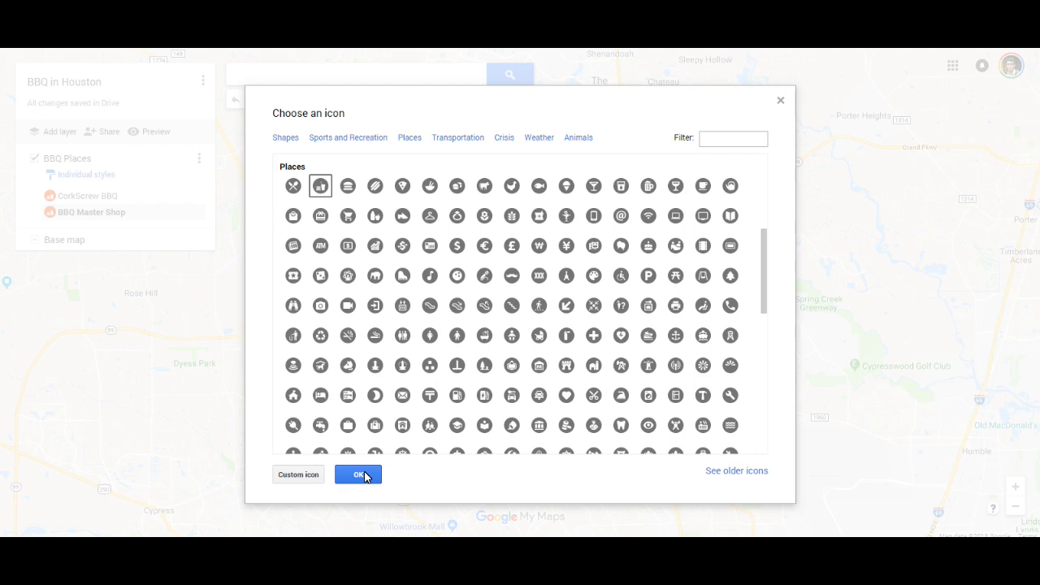
click(359, 475)
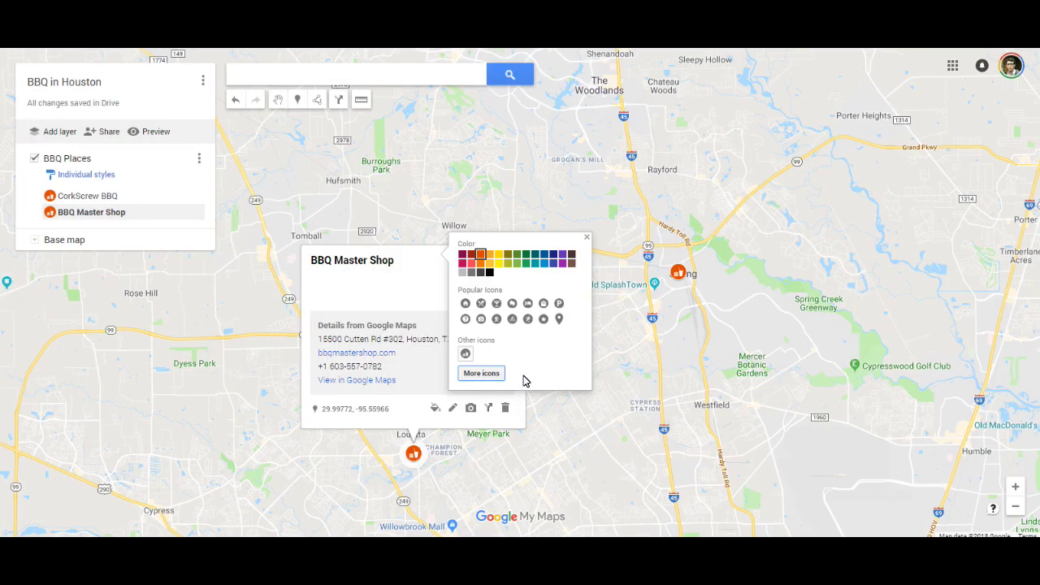
click(585, 440)
click(583, 436)
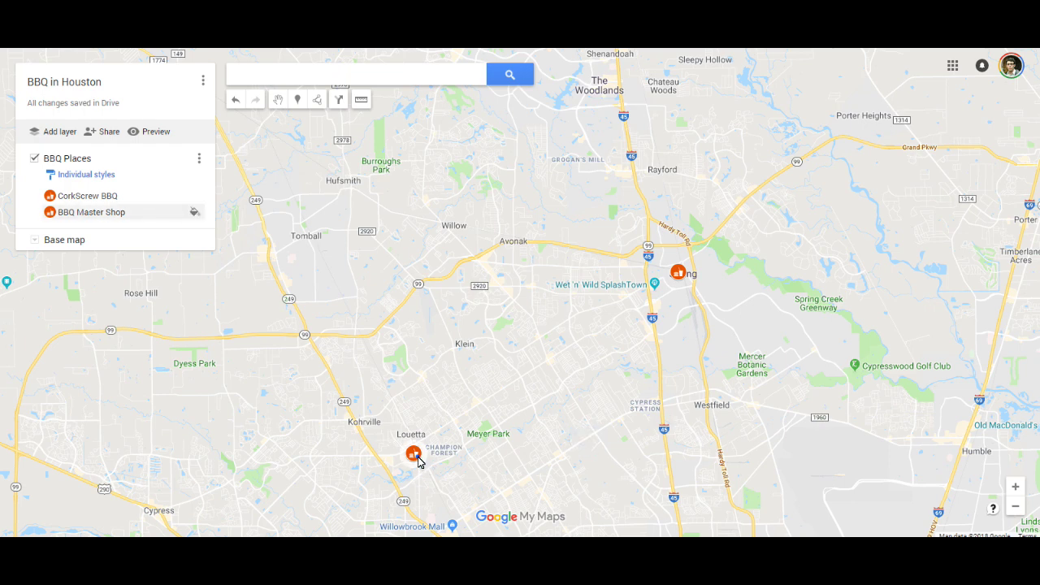
click(414, 456)
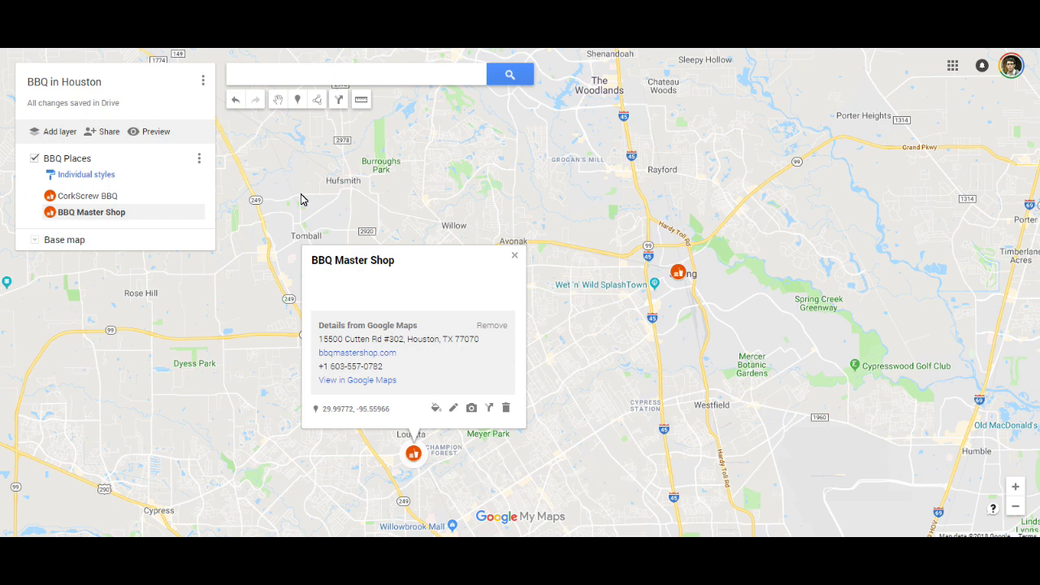
click(283, 166)
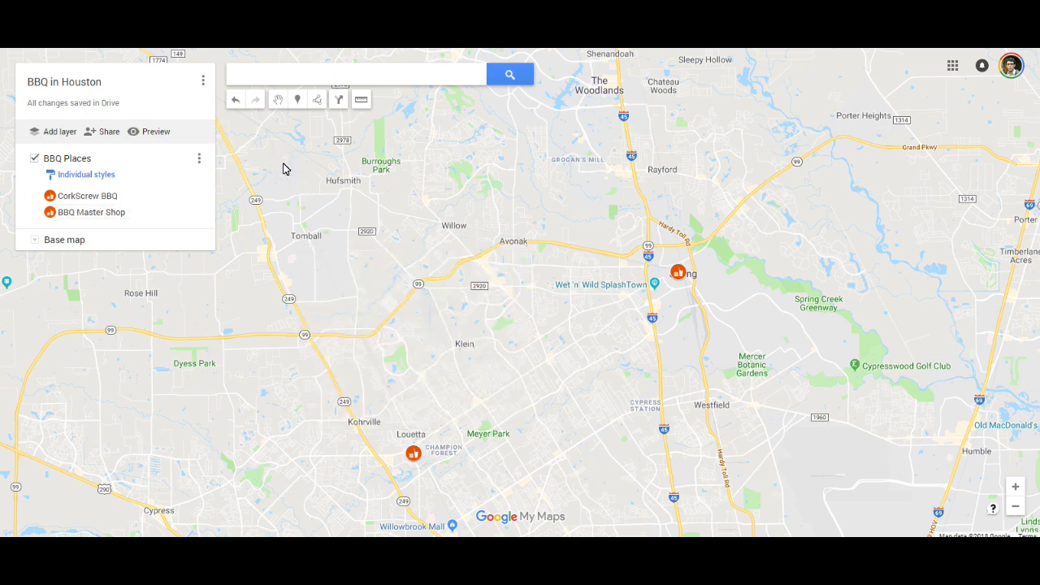
Set the map's link sharing to On - Public on the web and save it
click(104, 135)
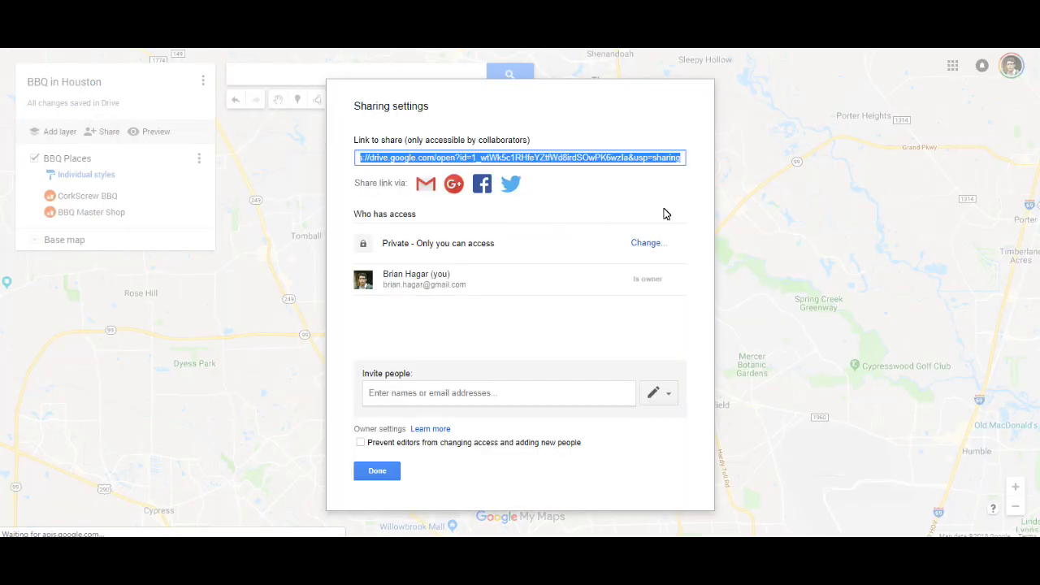
click(641, 246)
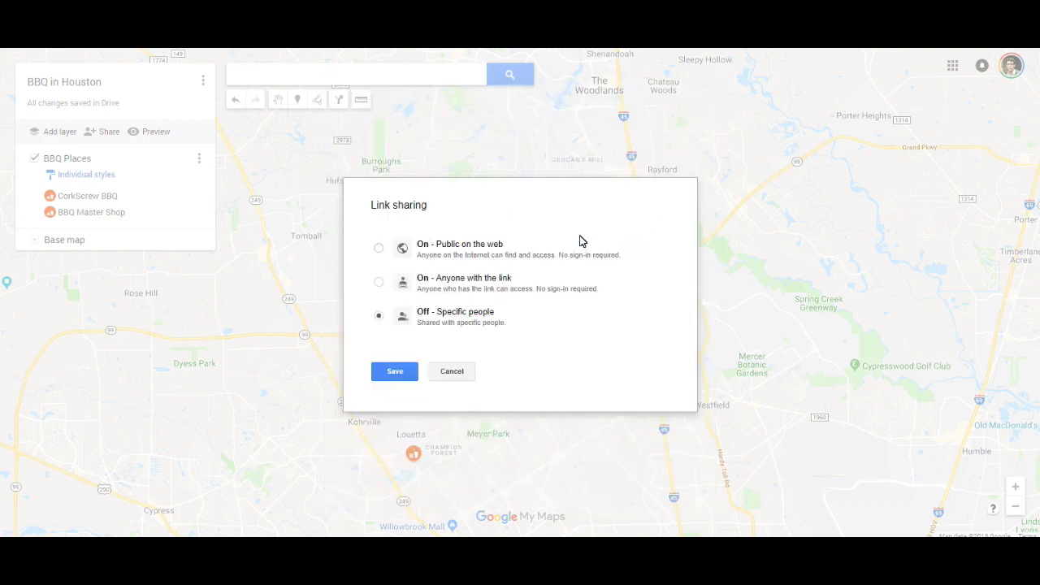
click(379, 248)
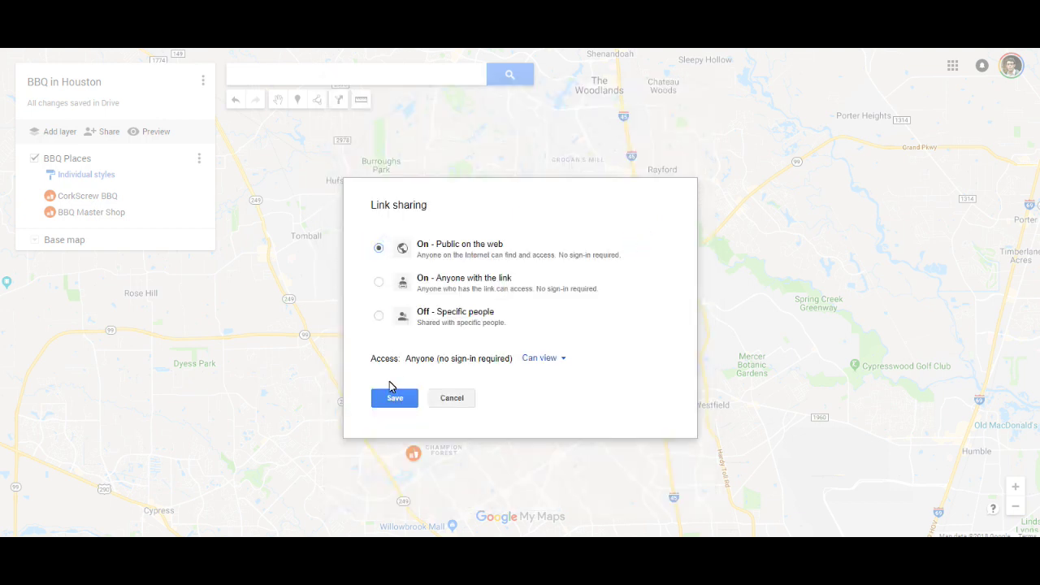
click(394, 398)
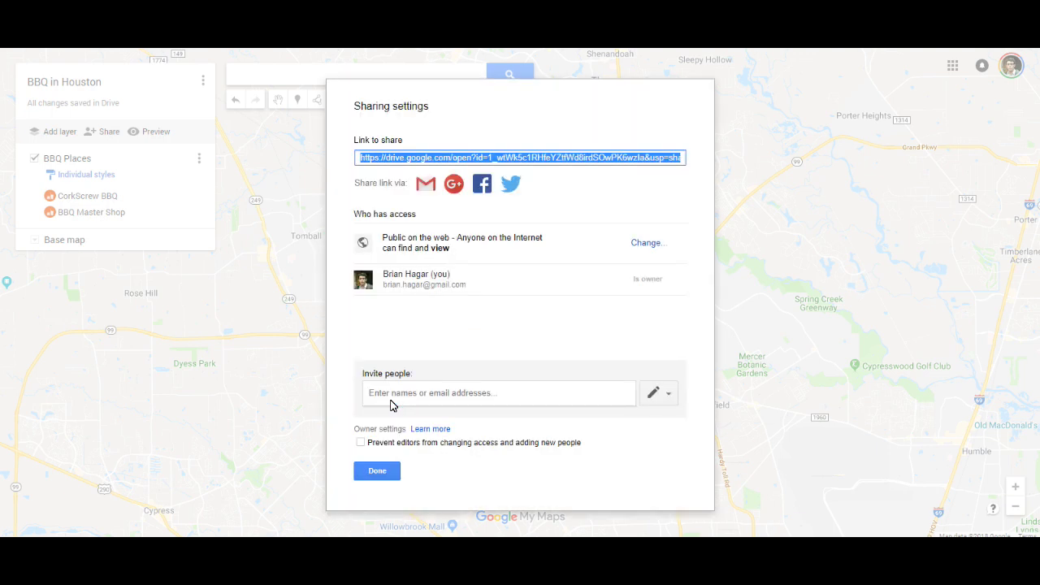
click(383, 476)
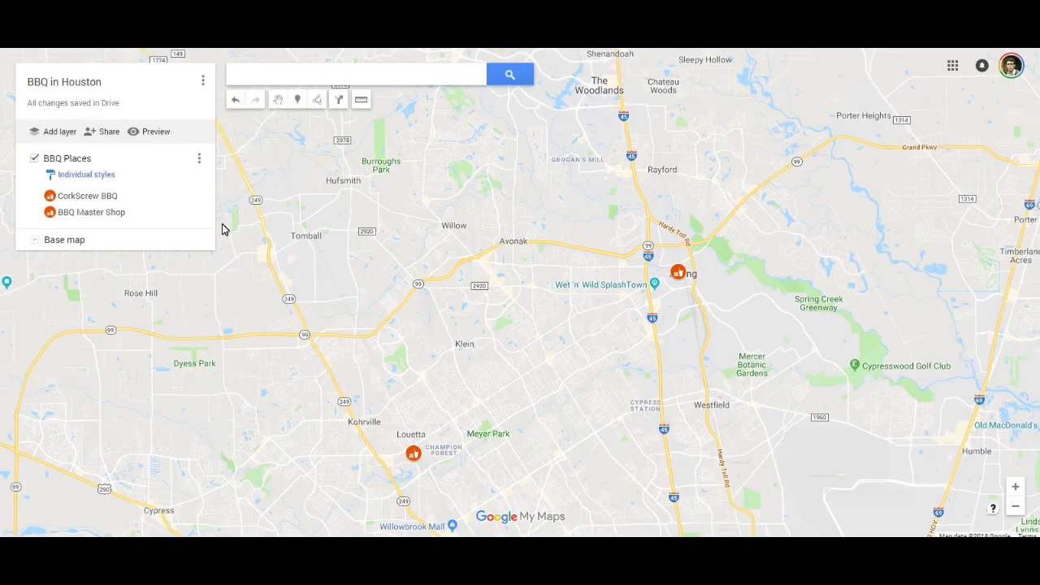
Copy the HTML code for embedding the map on a website and close the embed dialog
click(203, 80)
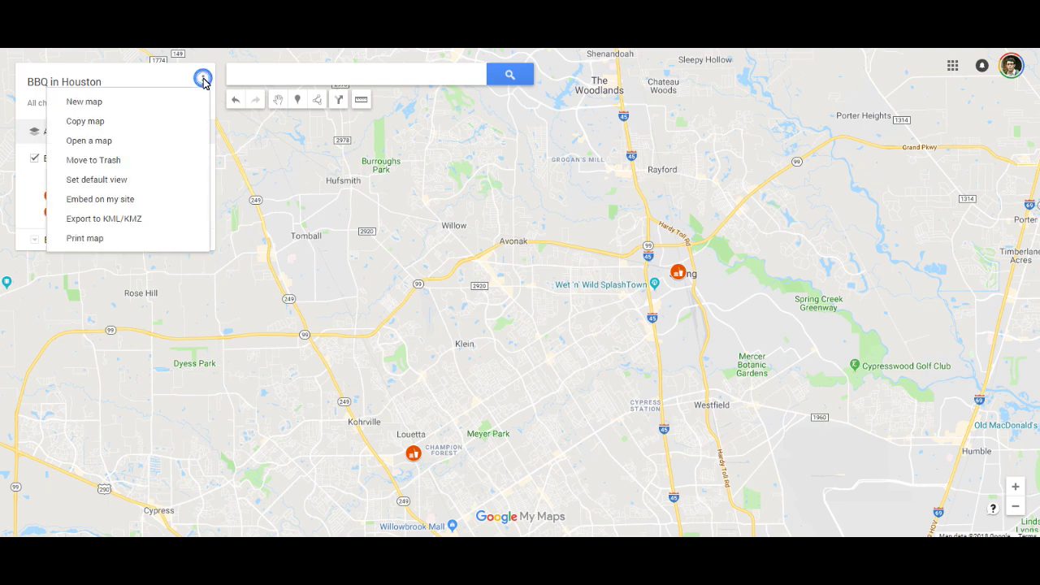
click(95, 206)
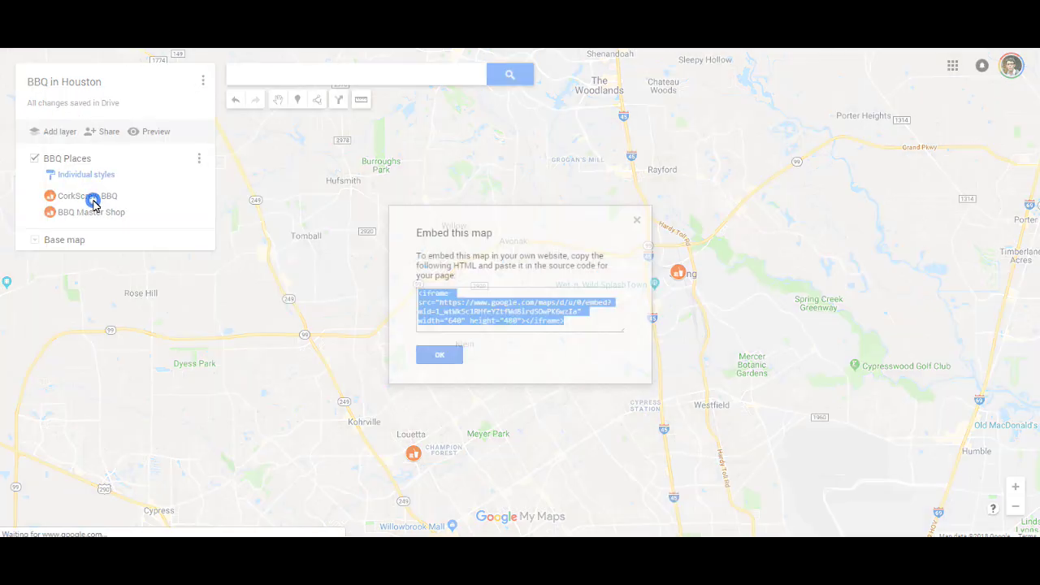
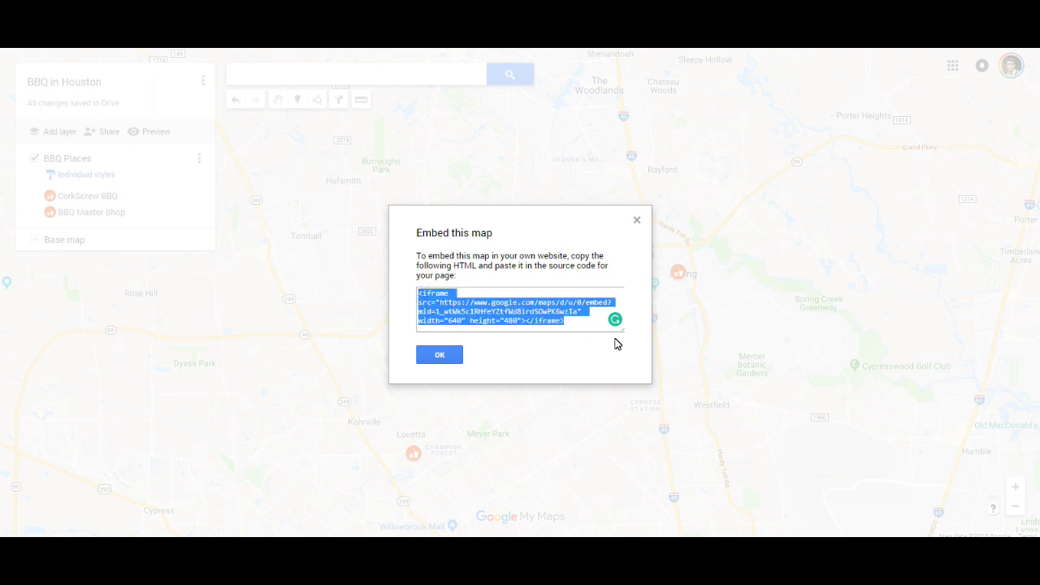
right_click(530, 315)
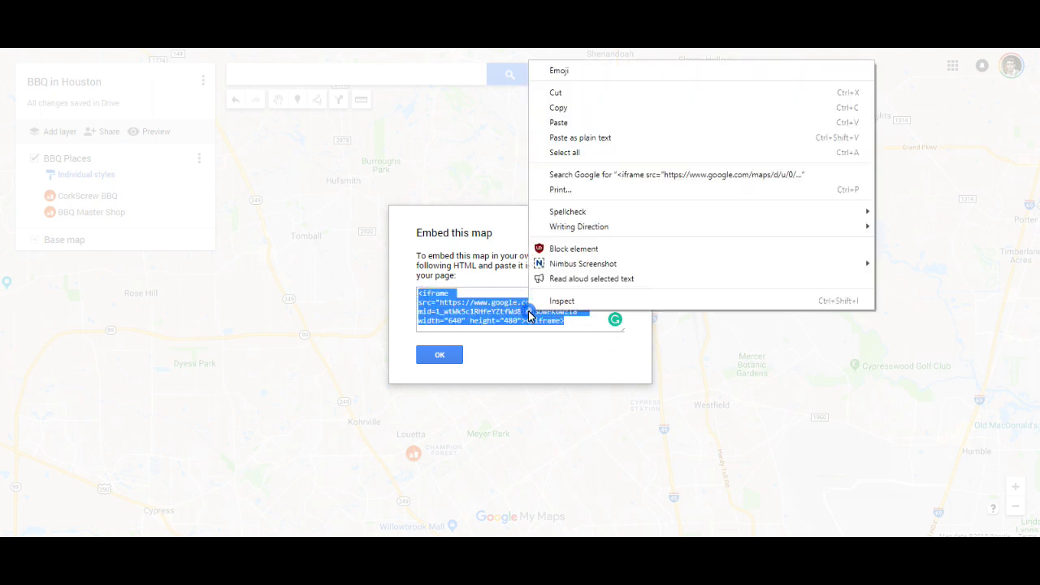
click(559, 107)
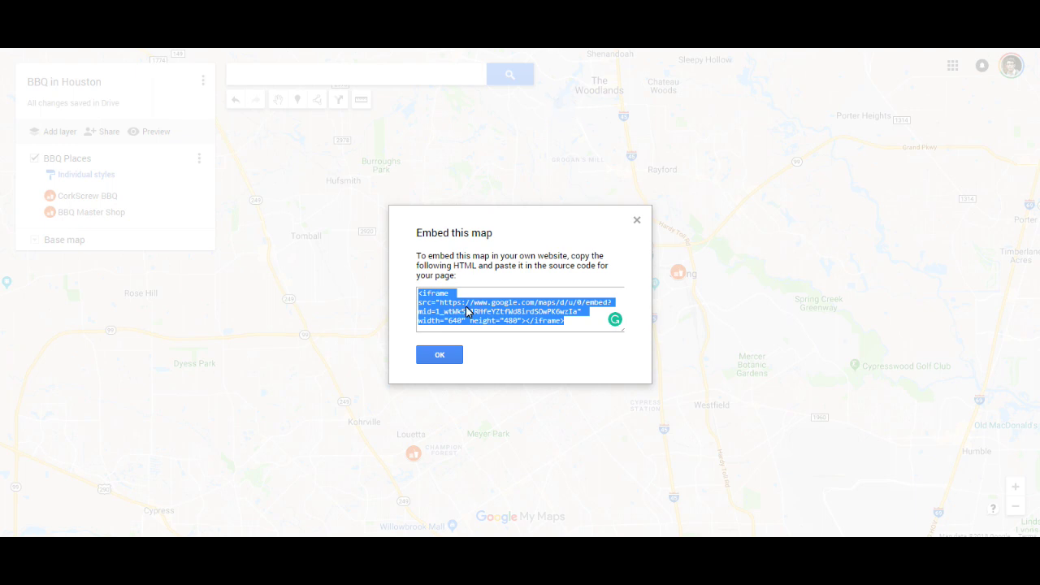
click(431, 366)
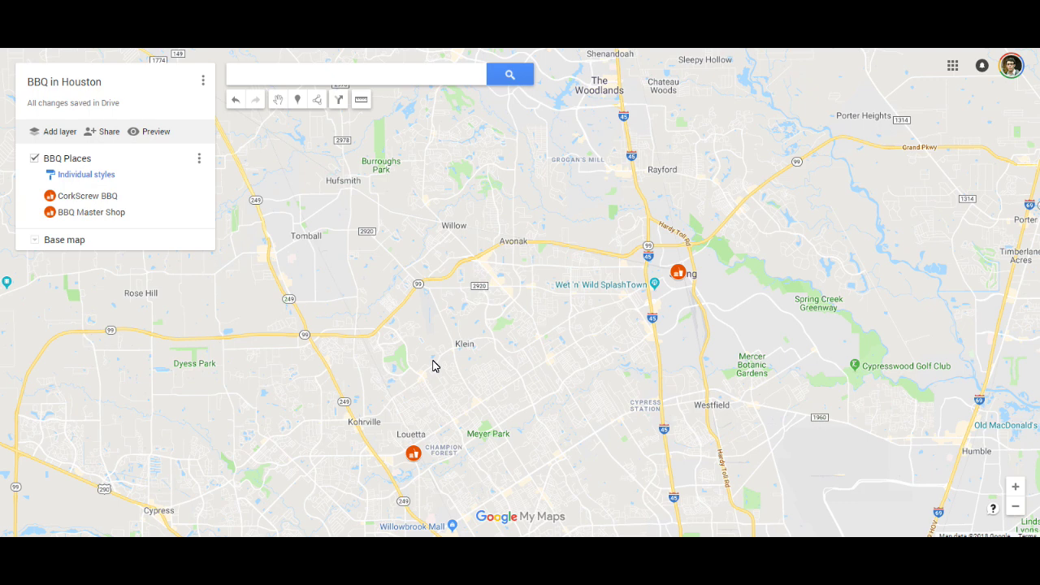
Switch to the blank Notepad document and paste the copied iframe embed code into it
click(439, 568)
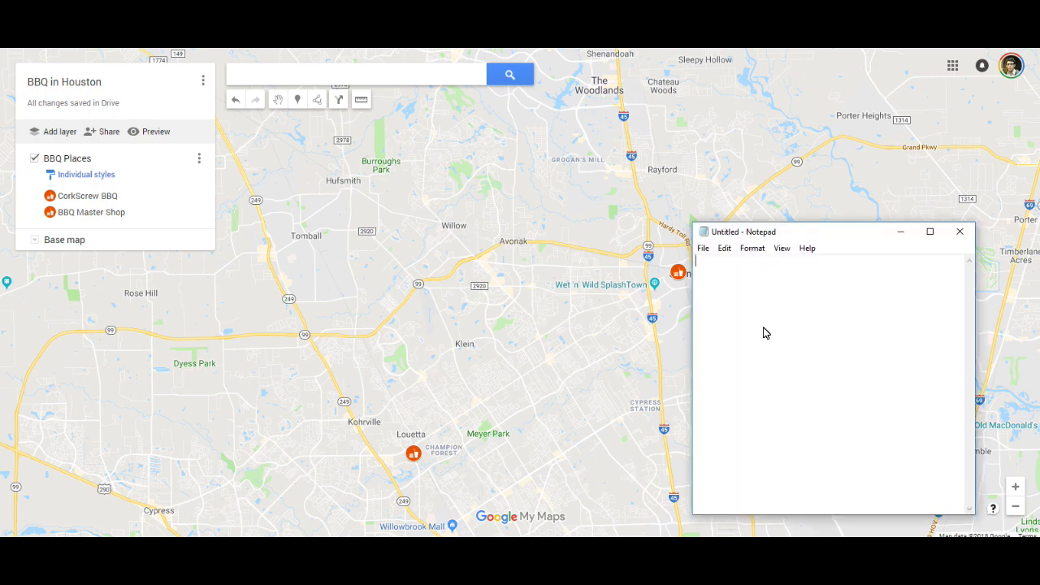
right_click(742, 303)
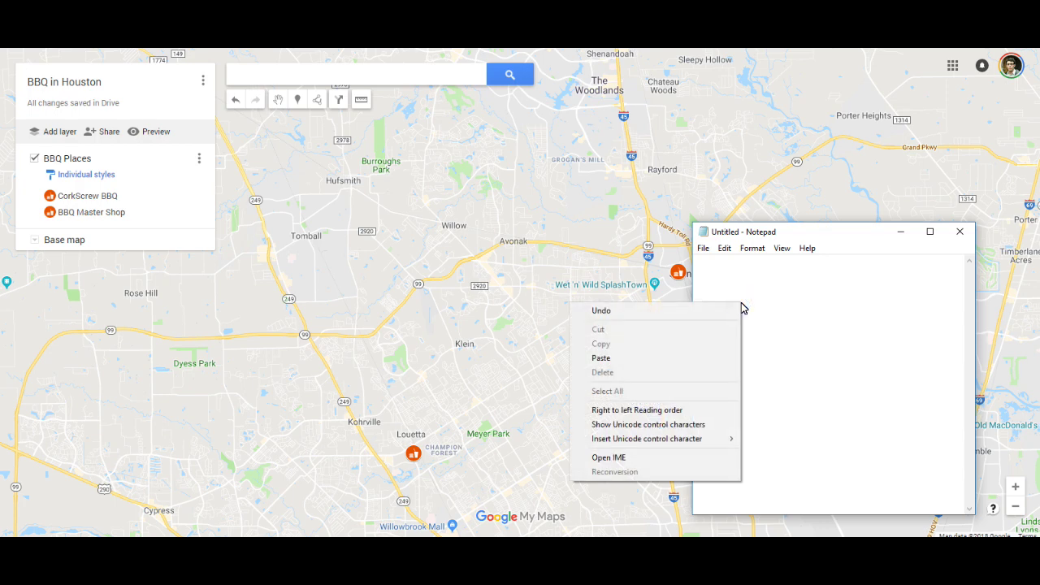
click(609, 359)
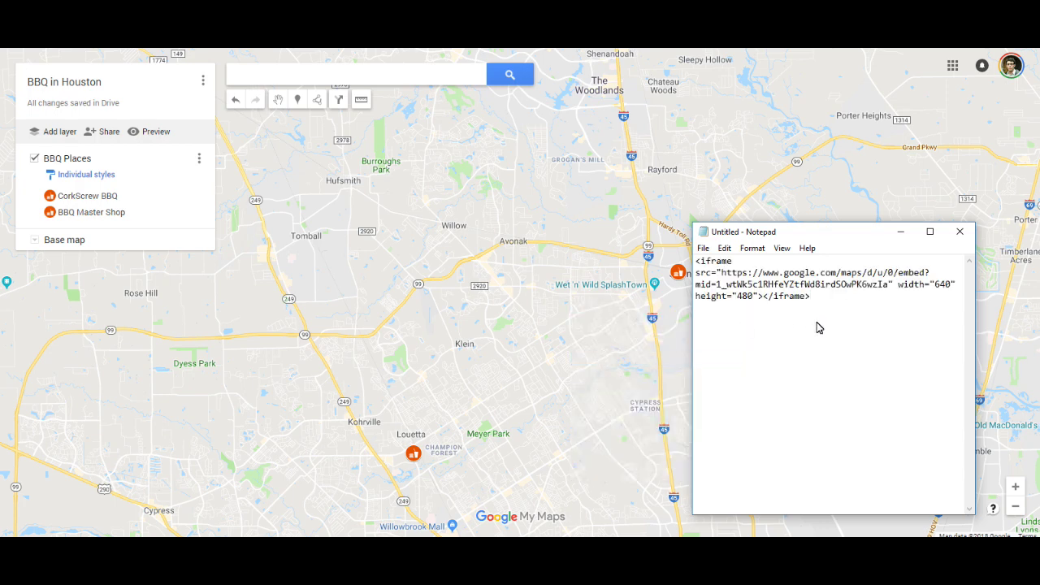
Set the iframe width to 100% in the embed code, select the whole code, and minimize Notepad
double_click(752, 297)
click(753, 301)
drag(955, 286, 936, 286)
text(100%)
click(826, 295)
key(ctrl+a)
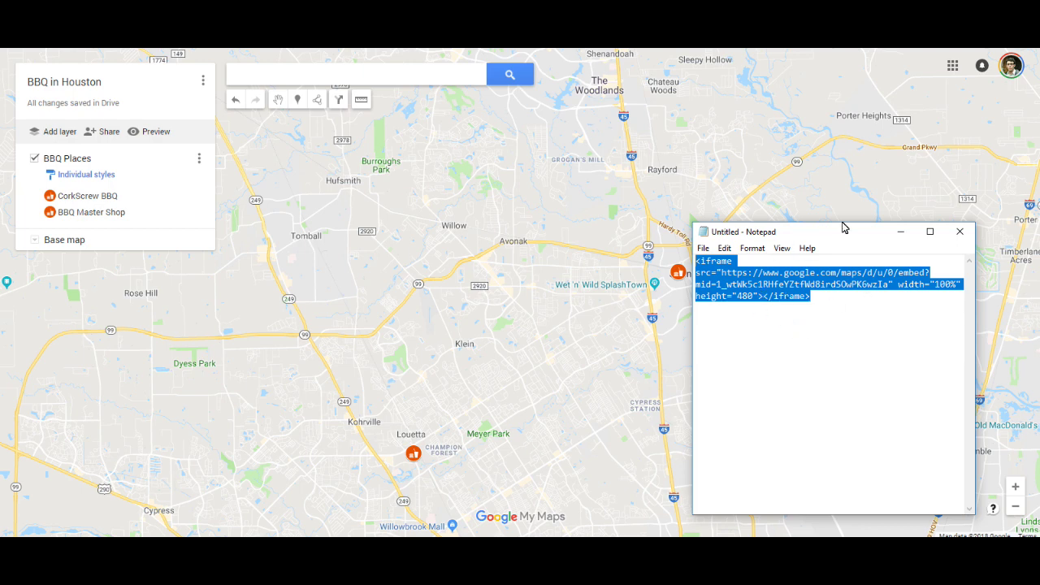
drag(808, 235, 781, 388)
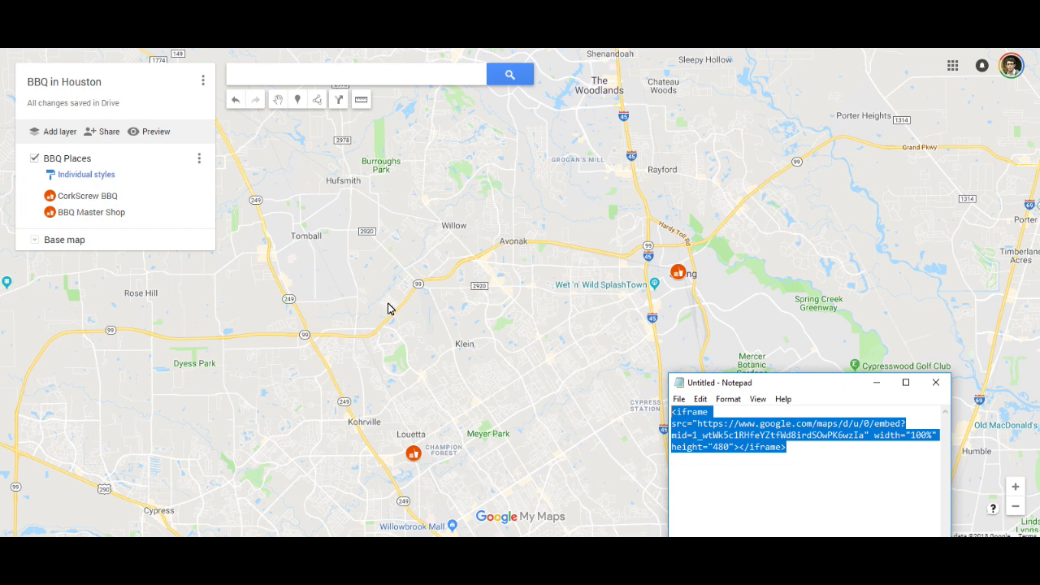
click(877, 385)
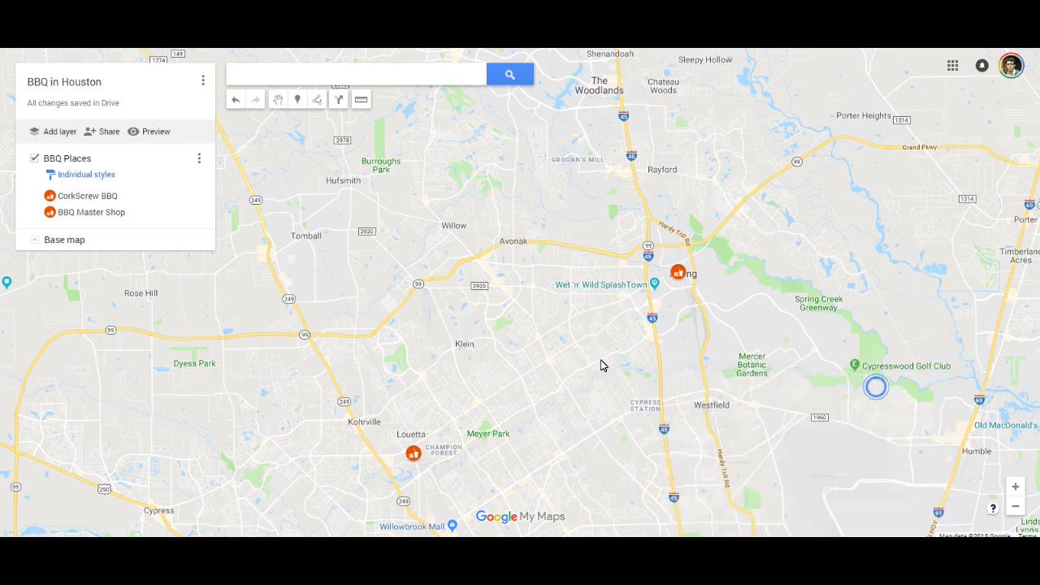
Change the base map to the satellite imagery style and close the base map choices
click(35, 247)
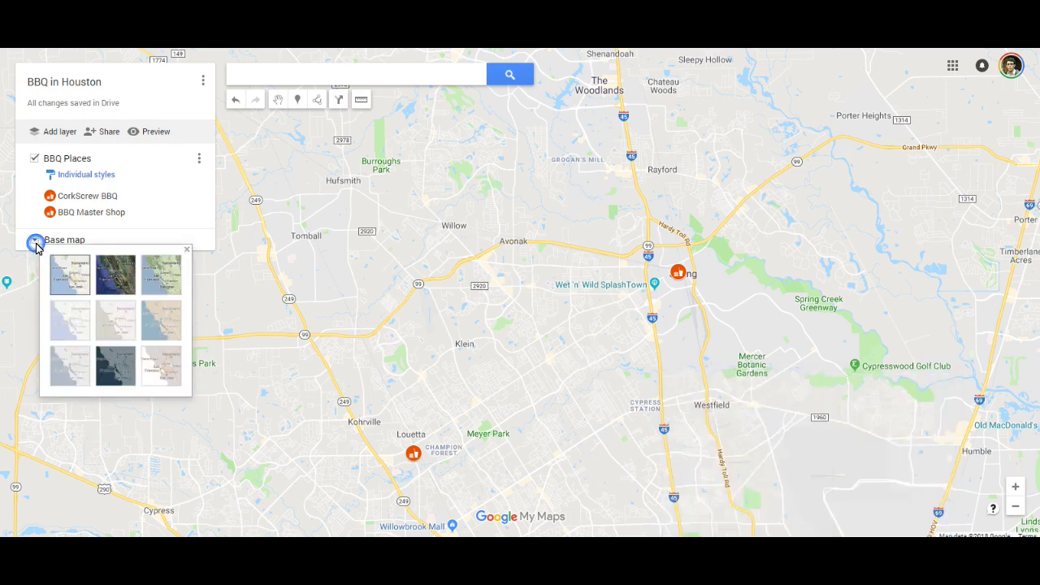
click(117, 271)
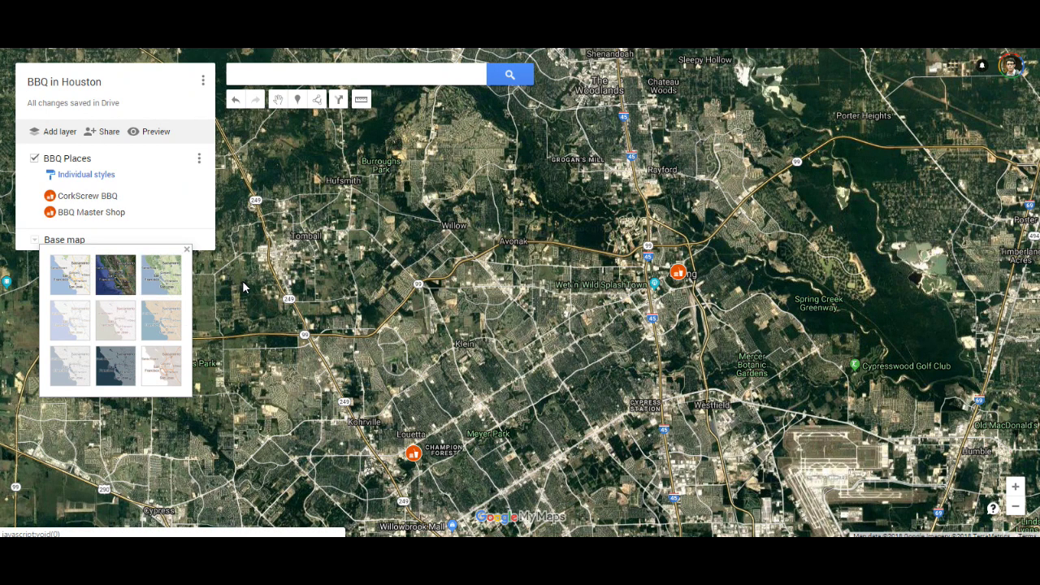
click(366, 299)
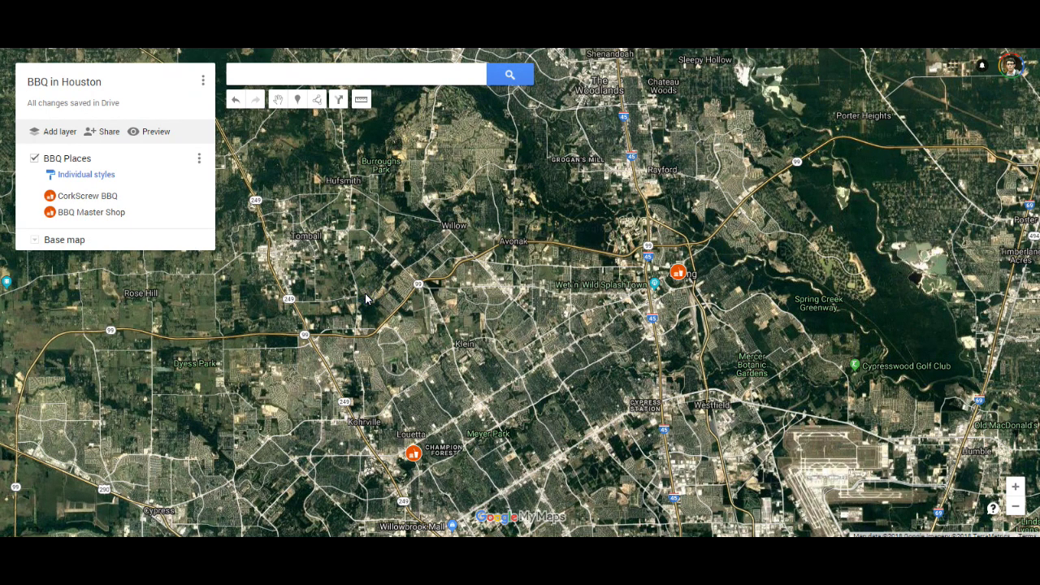